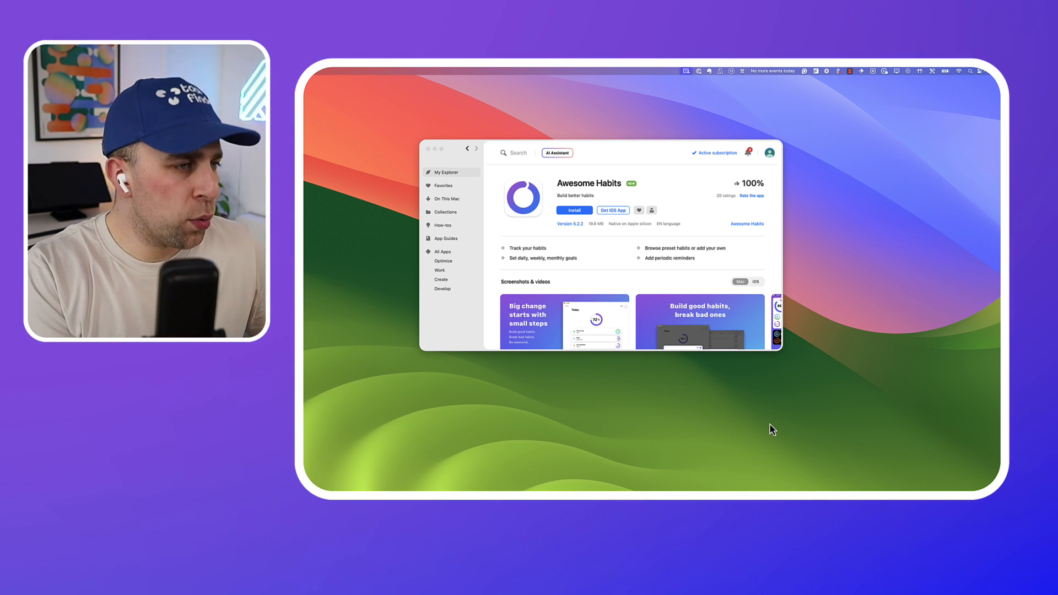
pyautogui.scroll(-2, 693, 296)
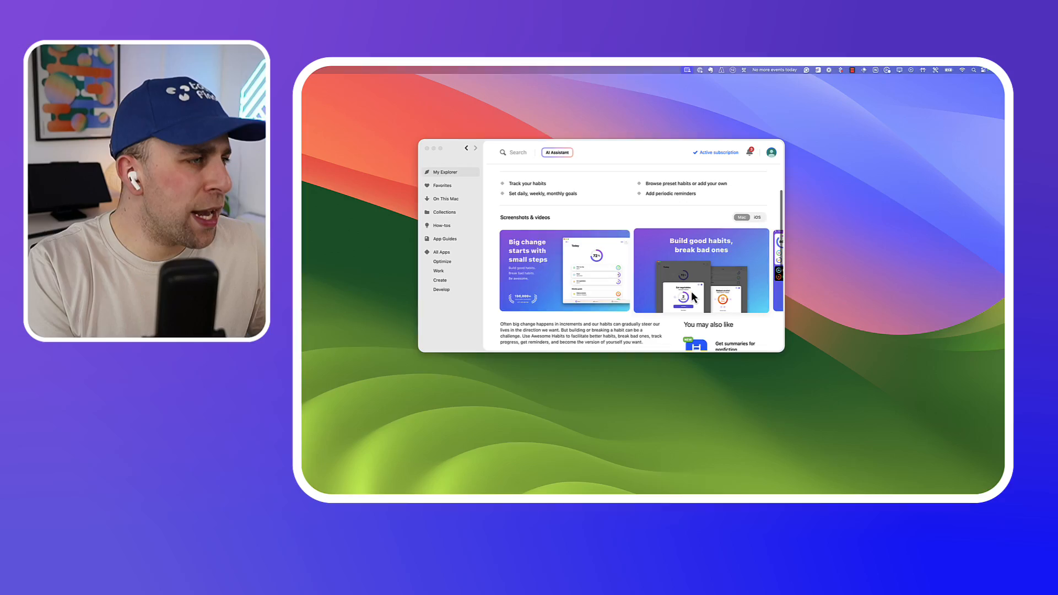
pyautogui.scroll(3, 693, 295)
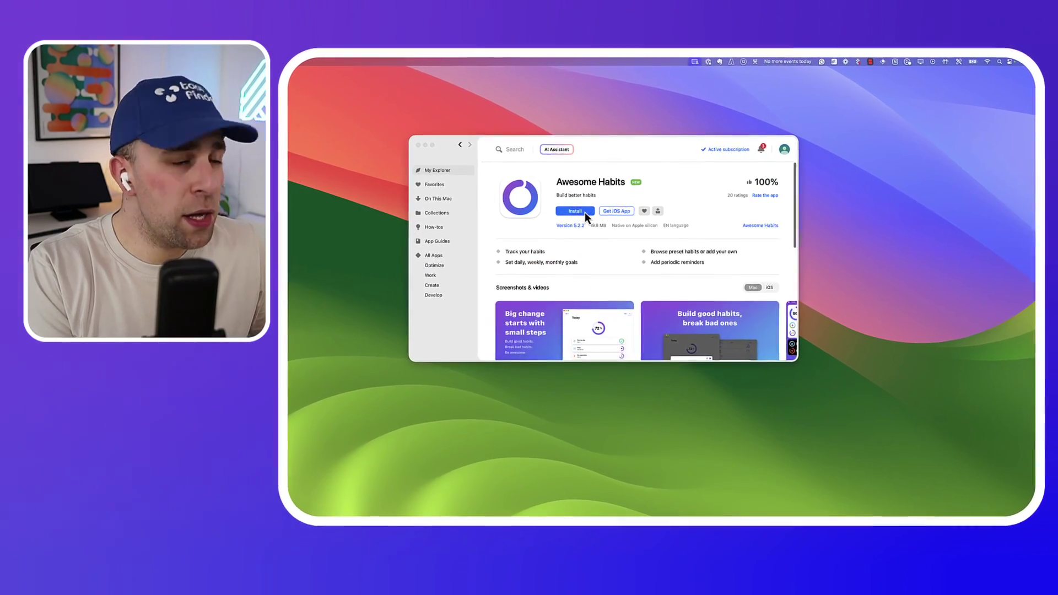
# Install and launch Awesome Habits from Setapp, then view its enlarged store screenshots
pyautogui.click(575, 210)
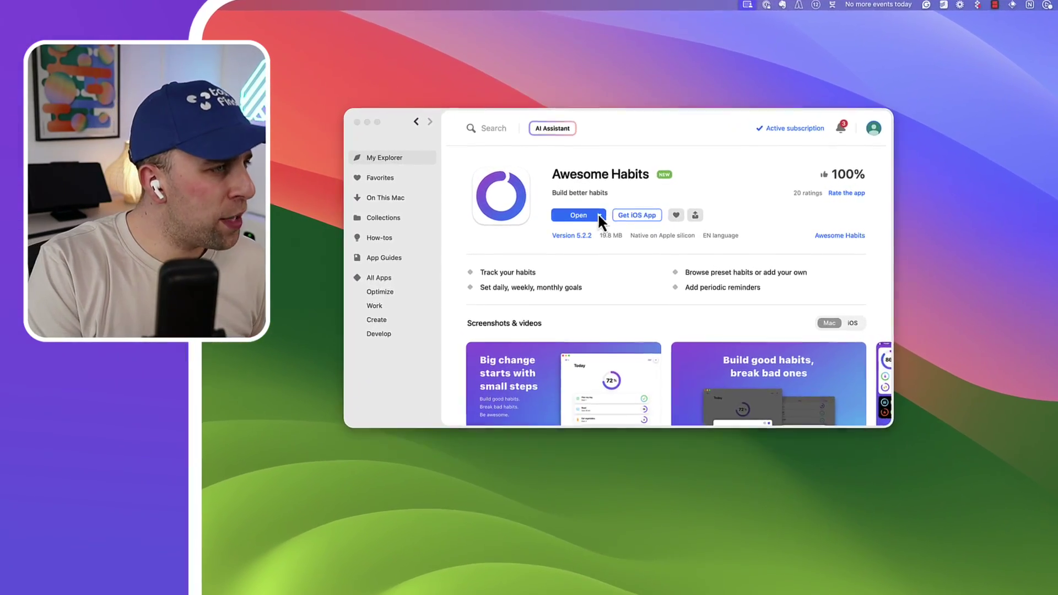
pyautogui.click(578, 214)
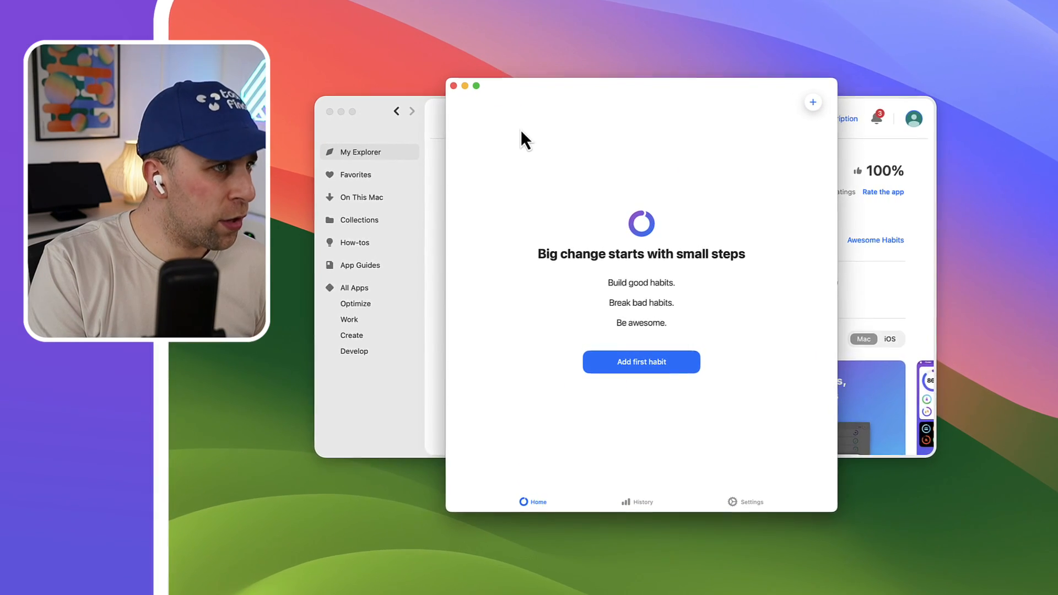
pyautogui.click(854, 101)
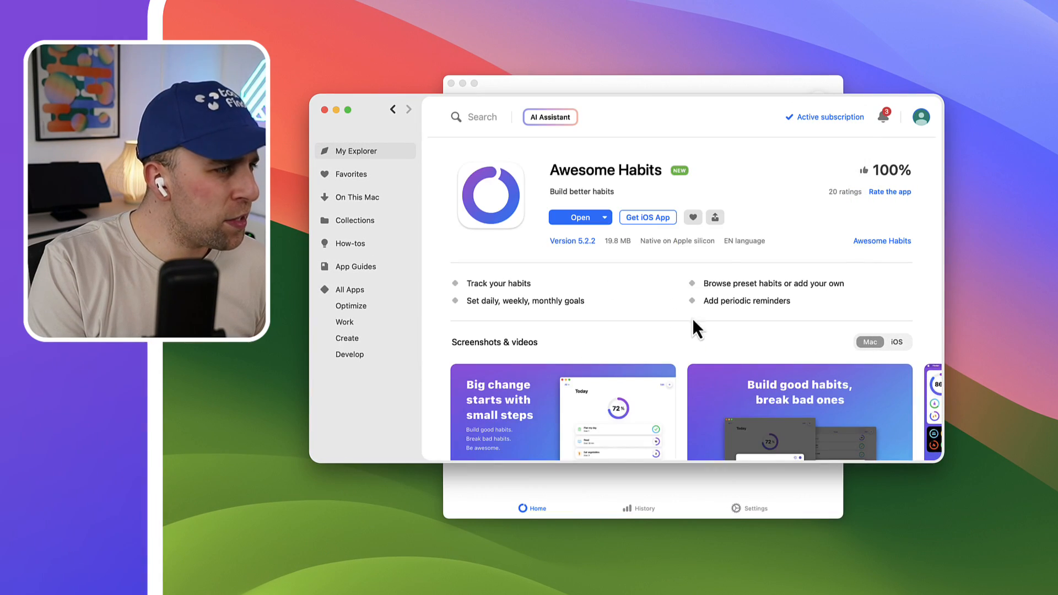
pyautogui.scroll(-5, 692, 319)
pyautogui.click(580, 311)
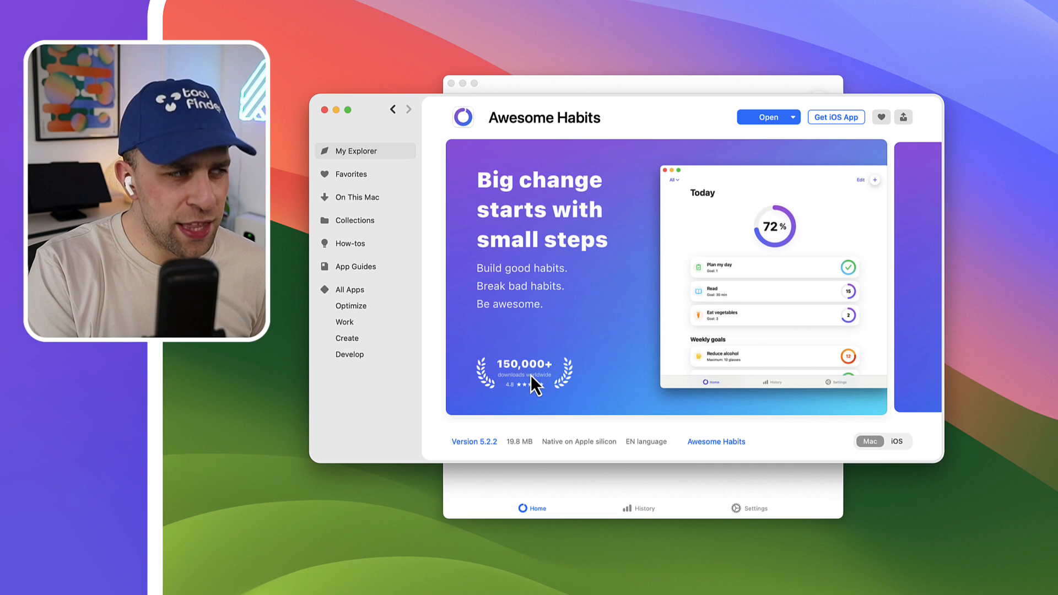
pyautogui.hscroll(3, 624, 358)
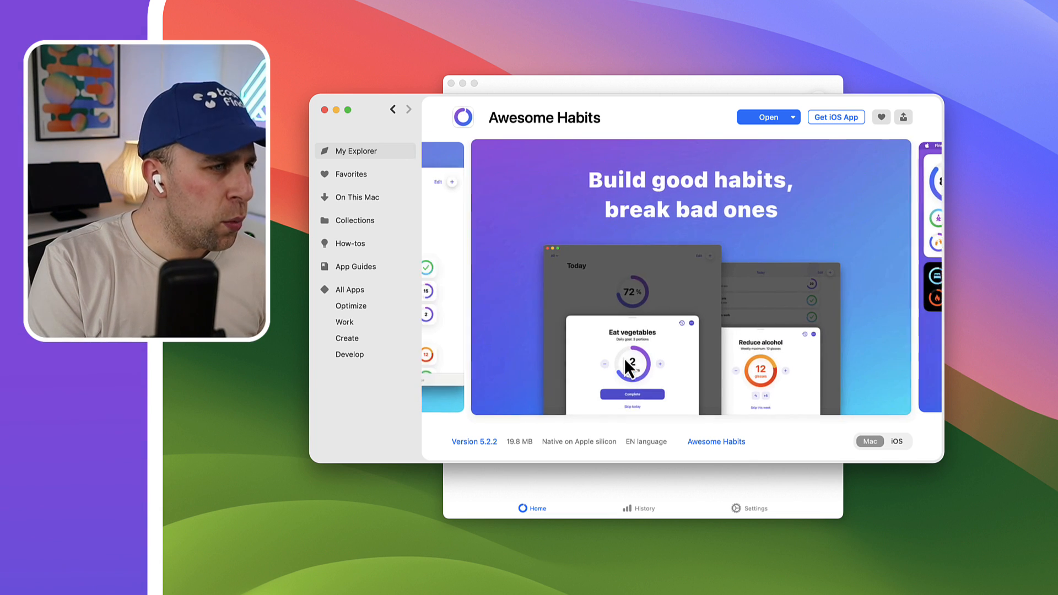
# Close the Setapp window, reposition Awesome Habits and start adding the first habit
pyautogui.click(325, 109)
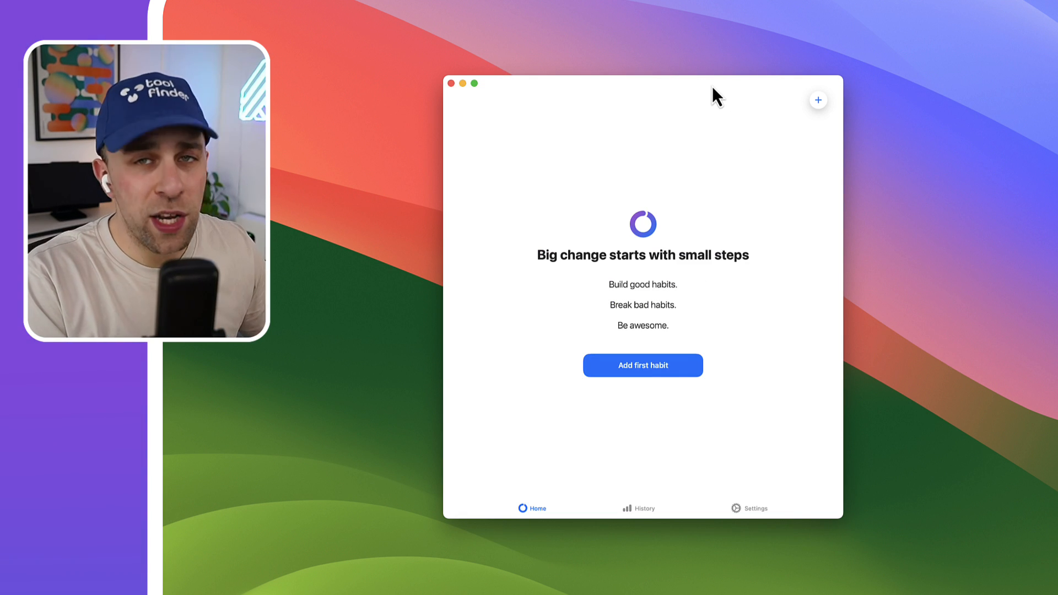
pyautogui.moveTo(709, 86); pyautogui.dragTo(734, 68)
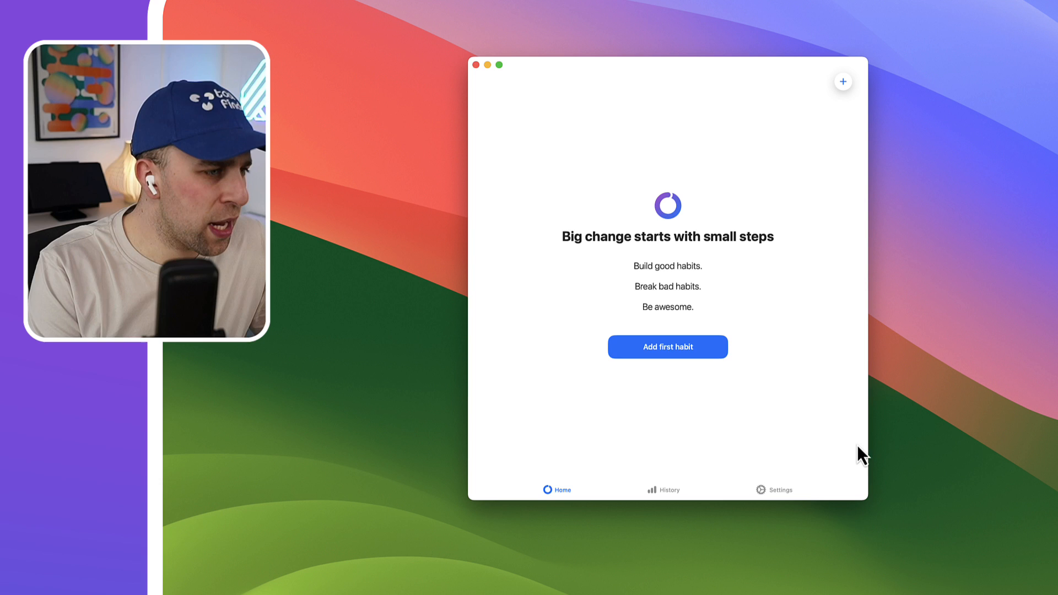
pyautogui.click(703, 353)
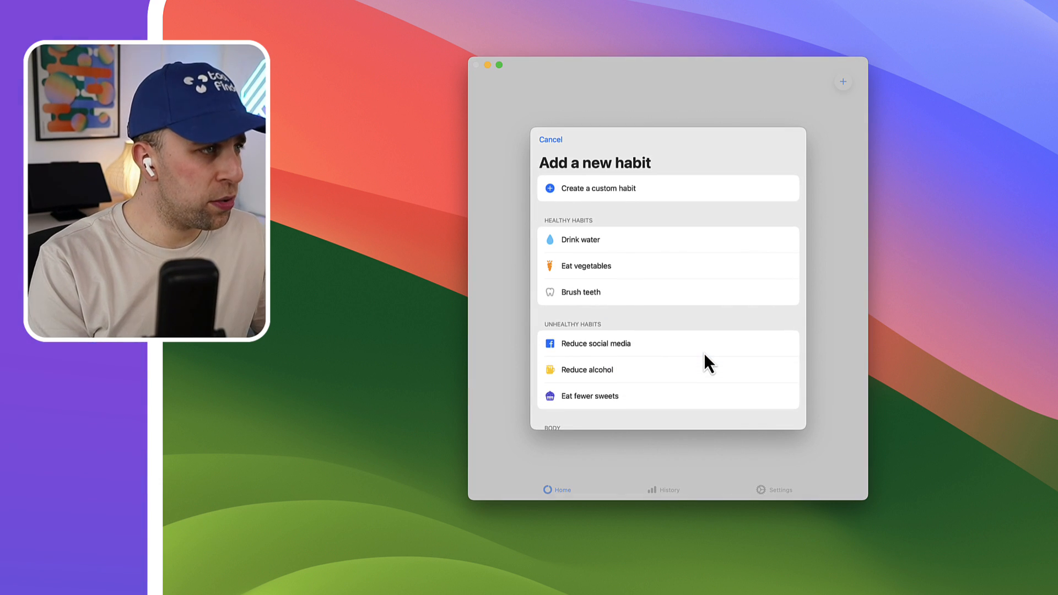
pyautogui.scroll(-2, 703, 353)
pyautogui.scroll(-1, 702, 352)
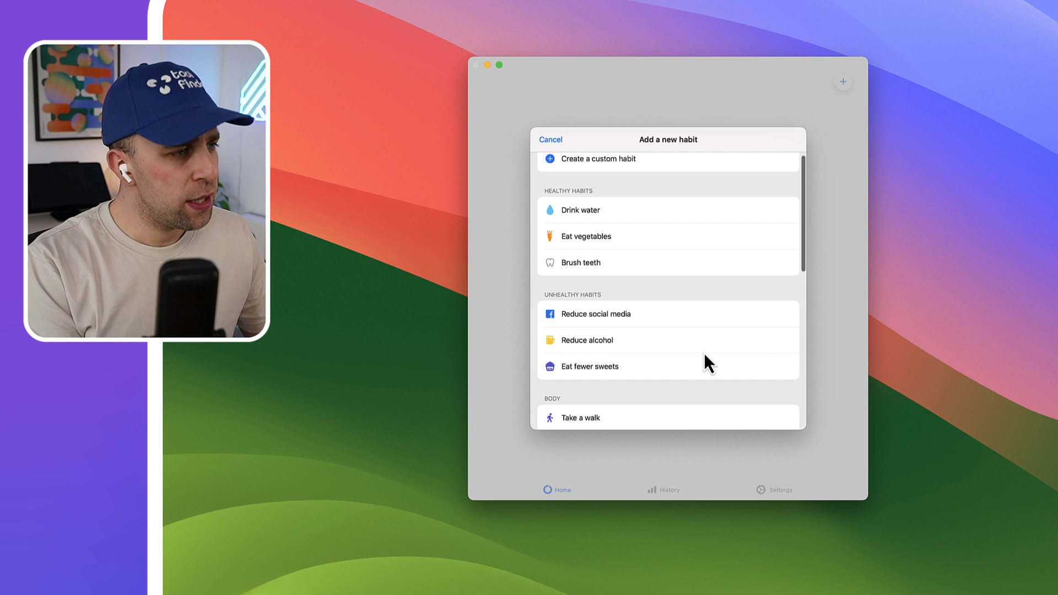
pyautogui.scroll(-3, 706, 358)
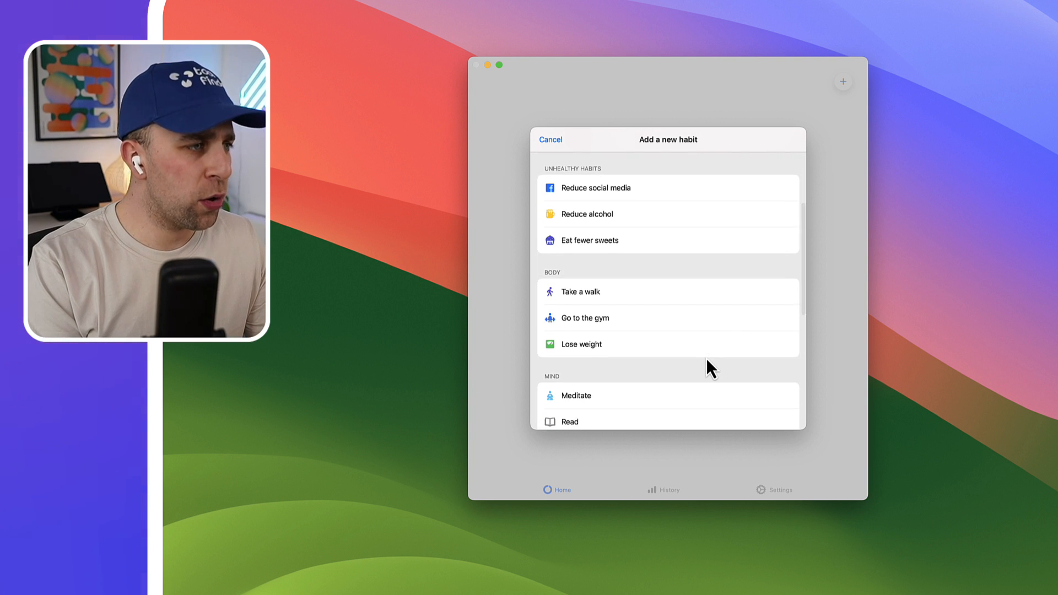
pyautogui.scroll(2, 706, 358)
pyautogui.scroll(1, 705, 358)
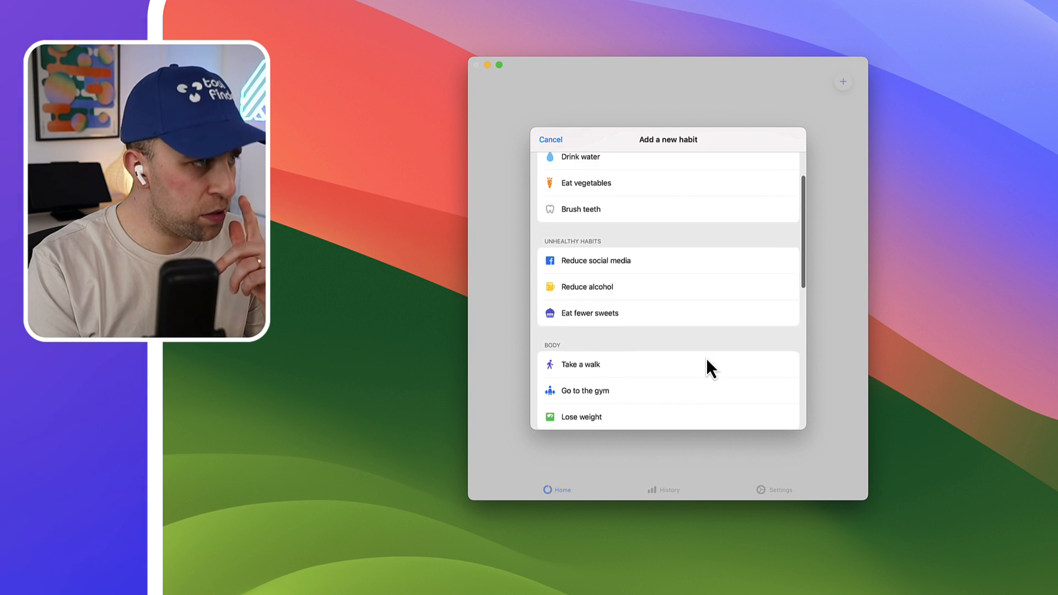
pyautogui.scroll(1, 706, 357)
pyautogui.scroll(-3, 635, 276)
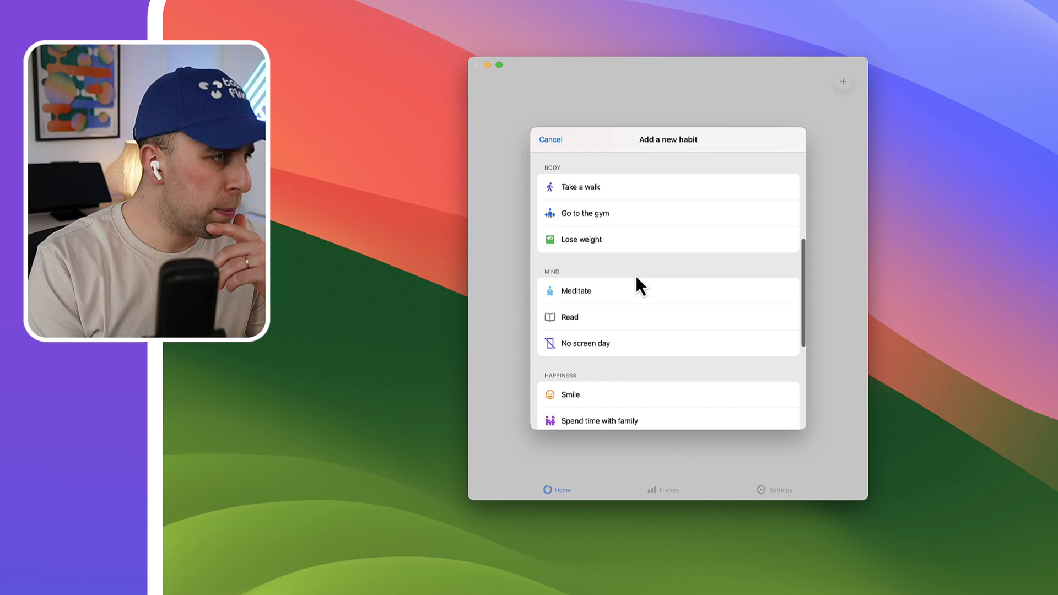
# Pick Meditate as the new habit and keep it as a habit to build
pyautogui.click(599, 291)
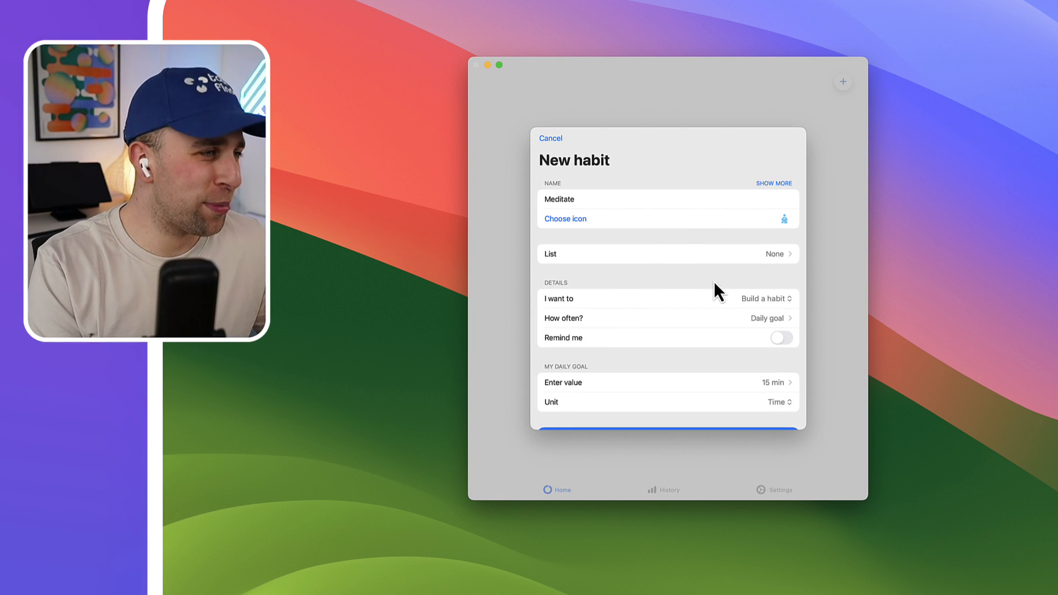
pyautogui.click(771, 301)
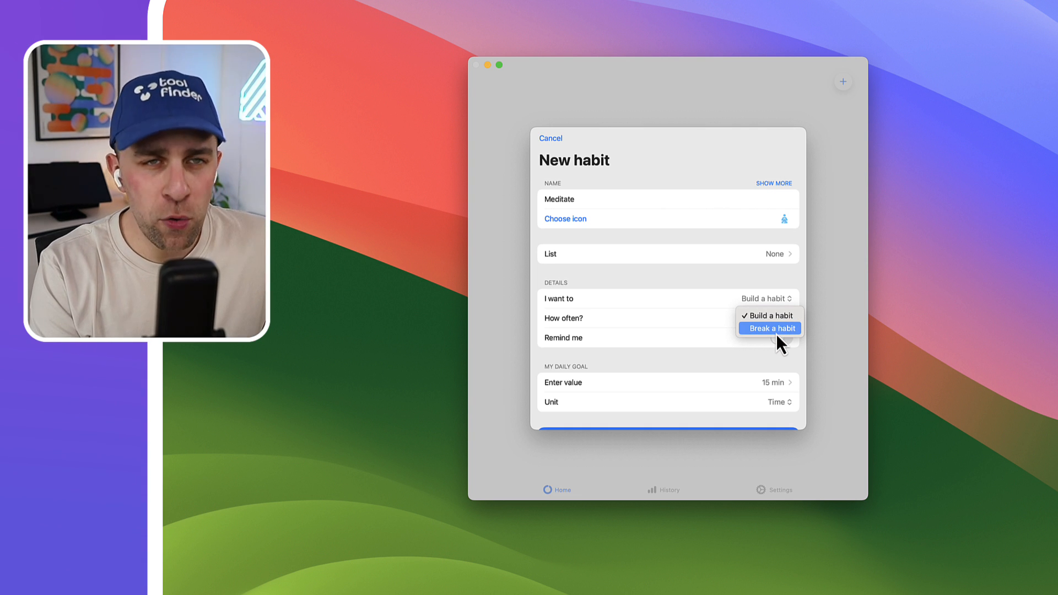
pyautogui.click(749, 283)
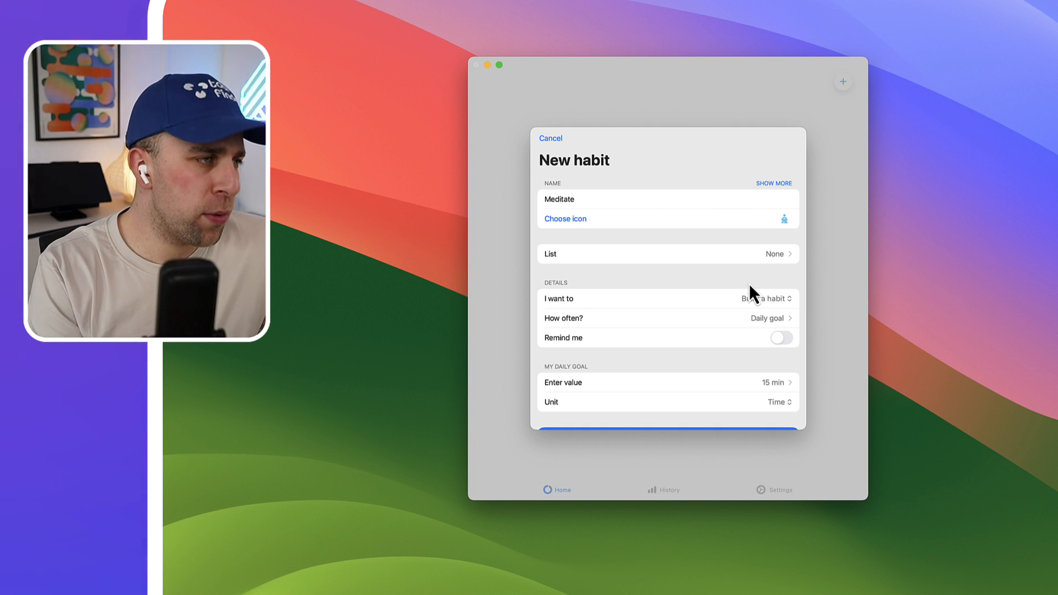
# Set Meditate's frequency to a weekly goal repeating every week
pyautogui.click(767, 320)
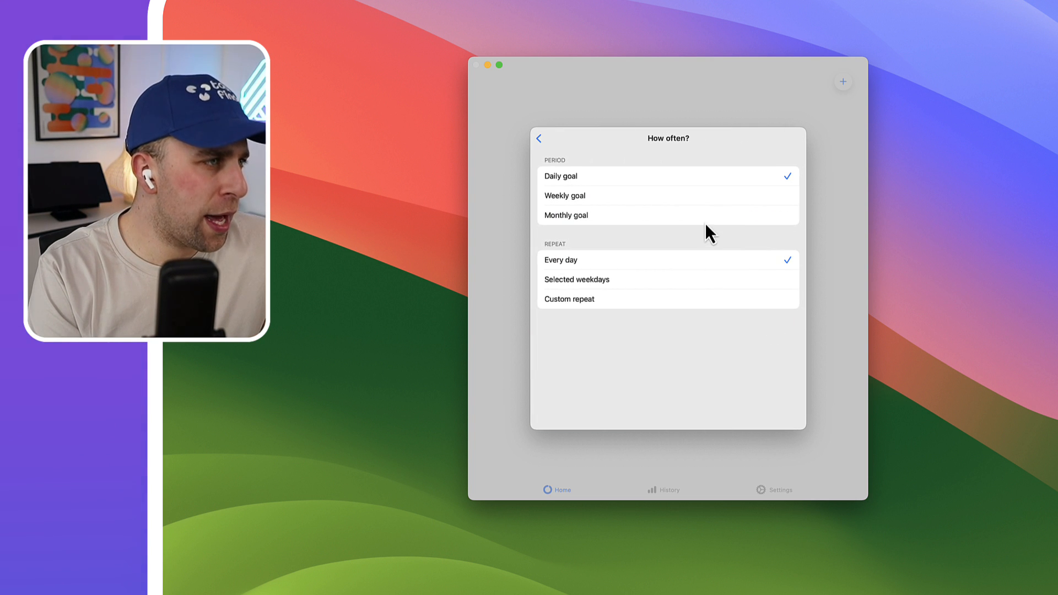
pyautogui.click(691, 199)
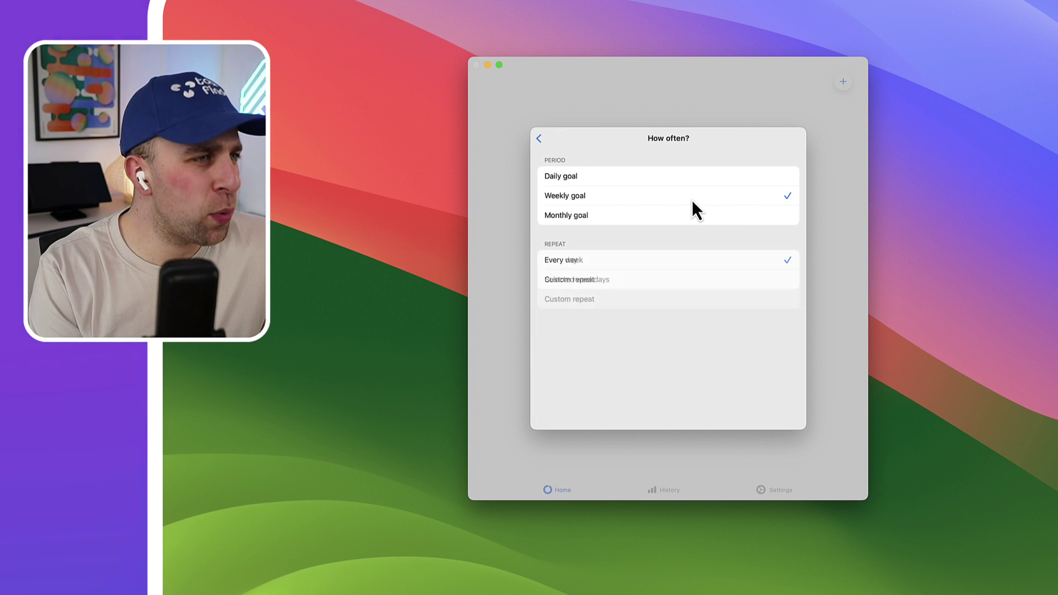
pyautogui.click(692, 281)
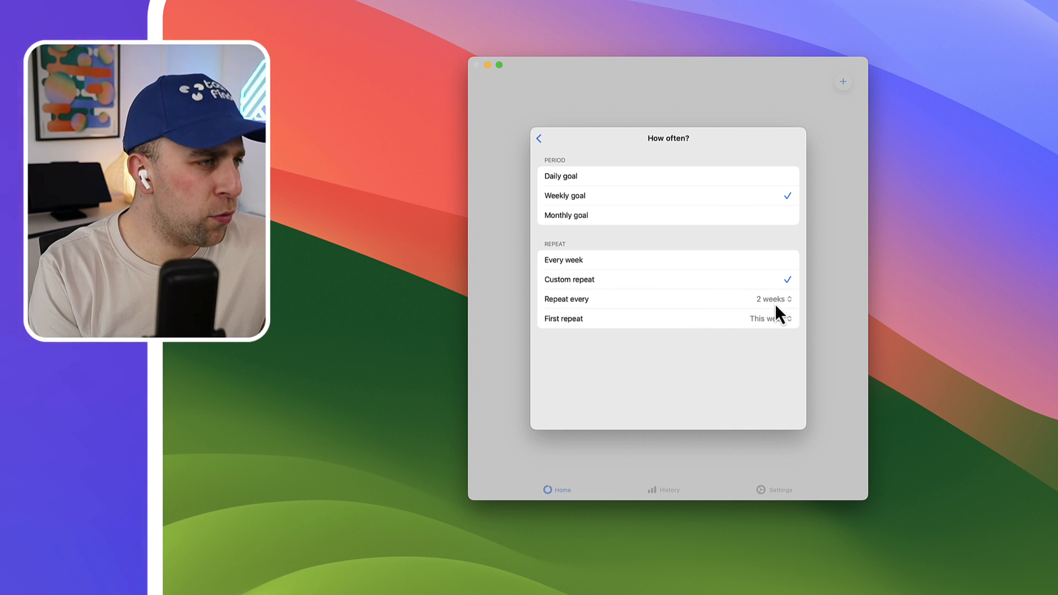
pyautogui.click(716, 262)
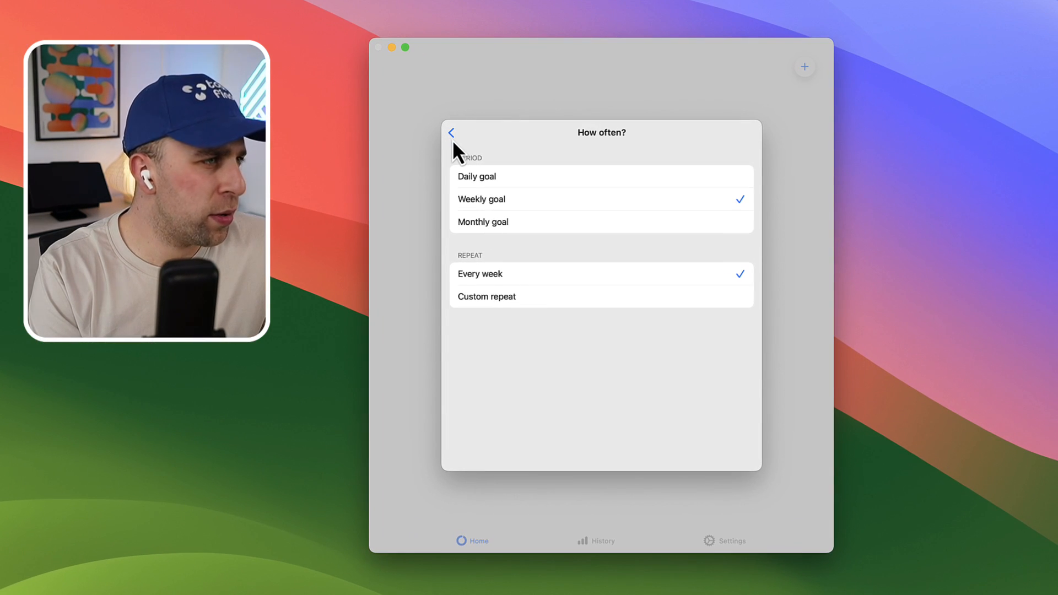
pyautogui.click(451, 133)
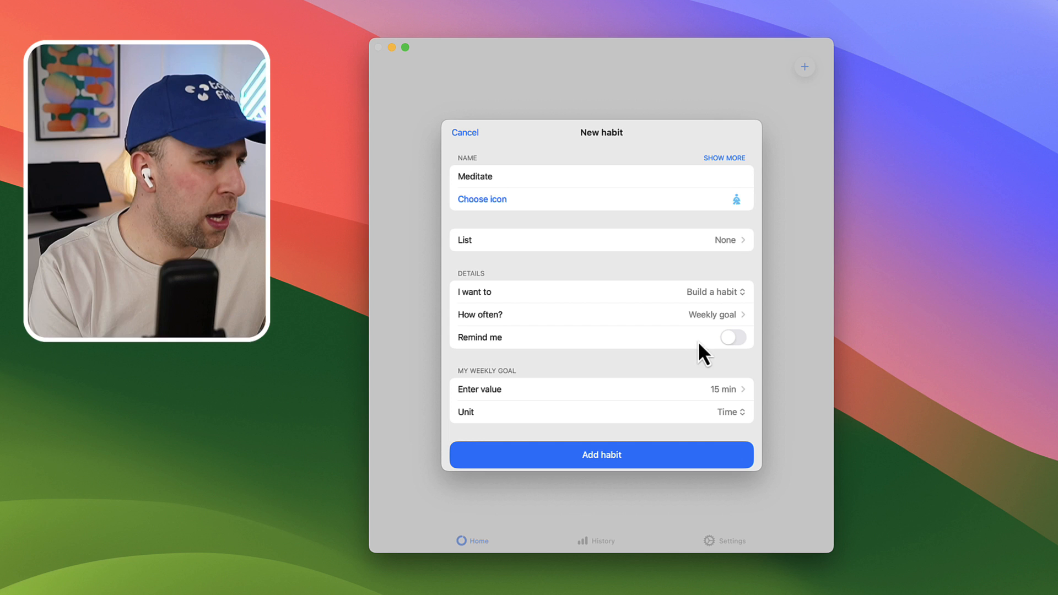
pyautogui.scroll(-1, 713, 371)
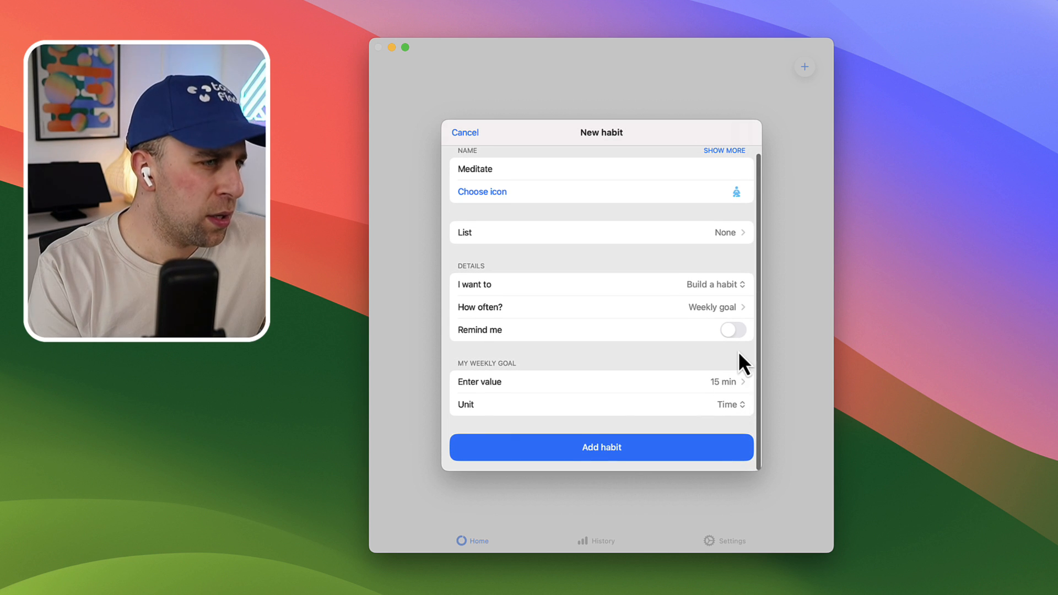
# Measure the weekly goal as a count of 3 and leave the reminder off
pyautogui.click(733, 406)
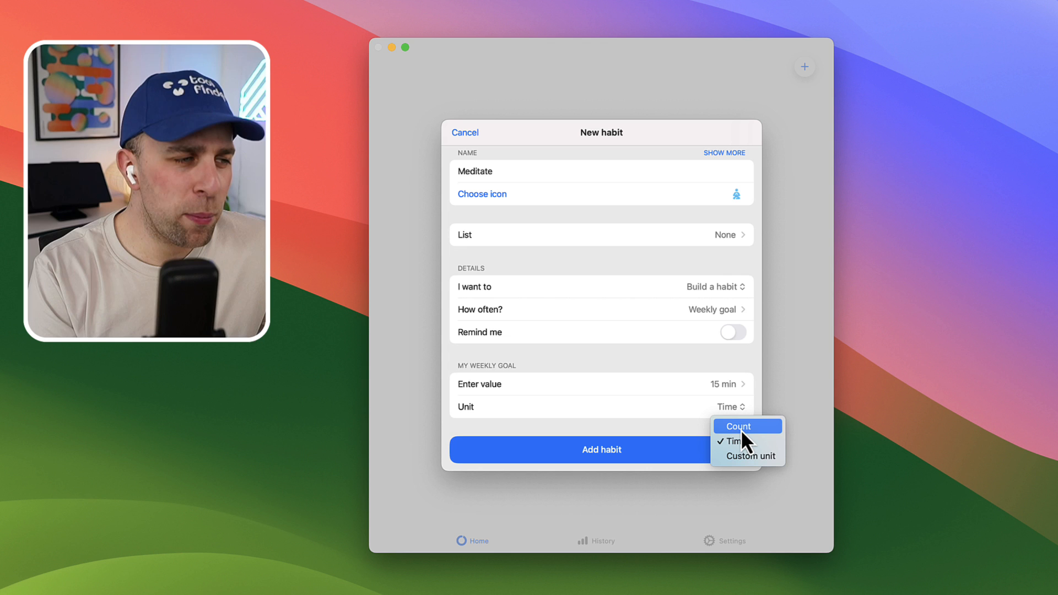
pyautogui.click(740, 429)
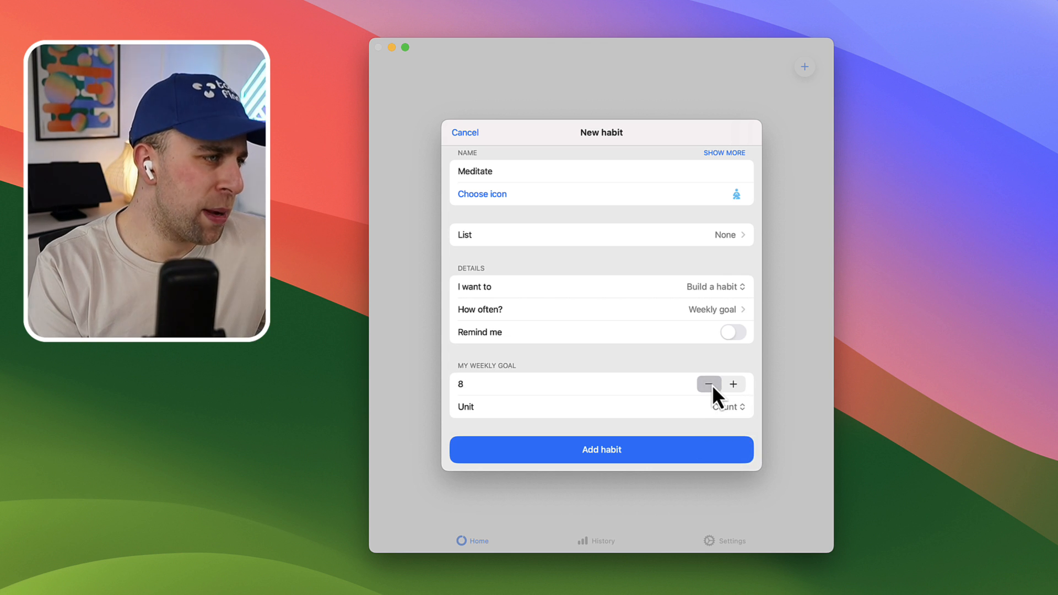
pyautogui.click(710, 384)
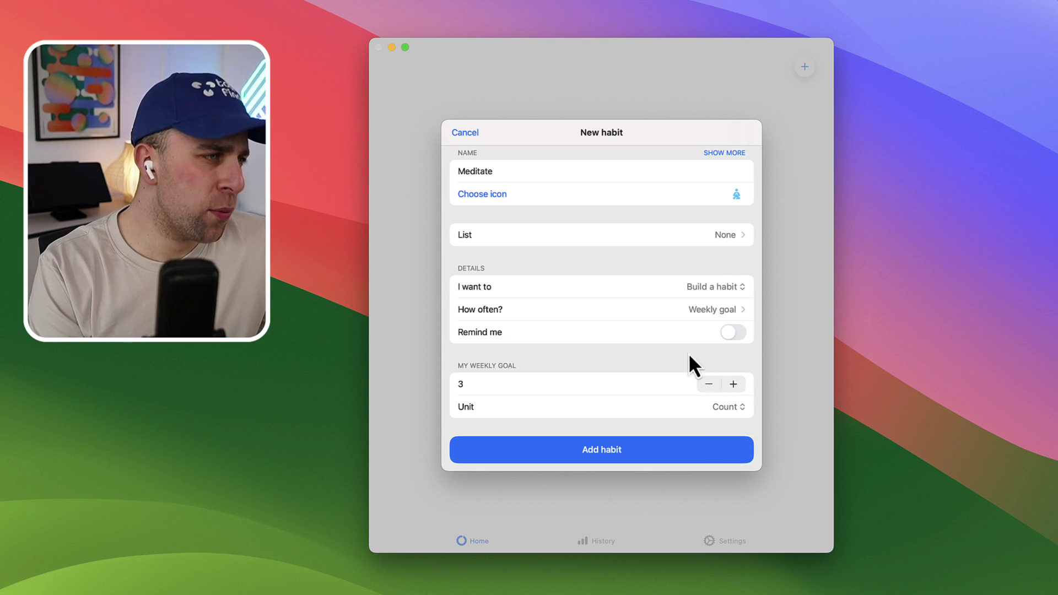
pyautogui.click(733, 331)
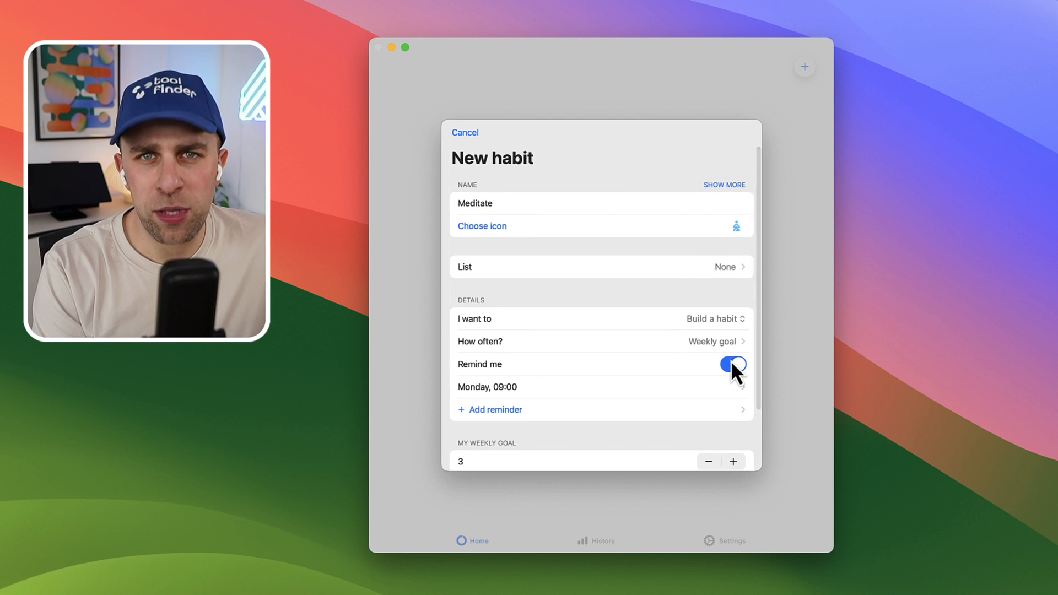
pyautogui.click(731, 361)
pyautogui.scroll(-2, 710, 454)
# Save the Meditate habit, then mark it completed for this week
pyautogui.click(707, 454)
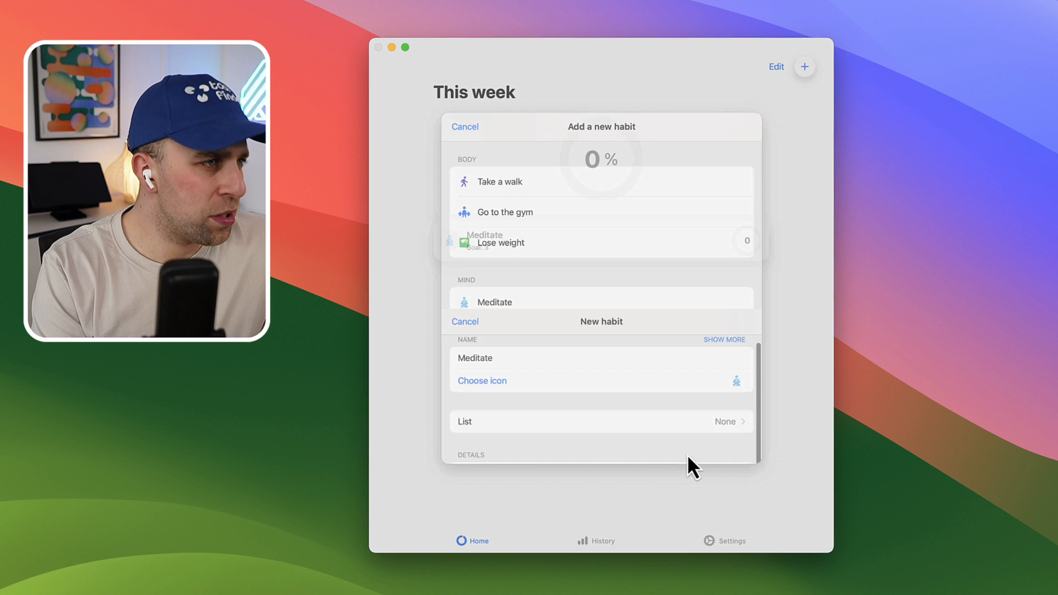
pyautogui.click(653, 240)
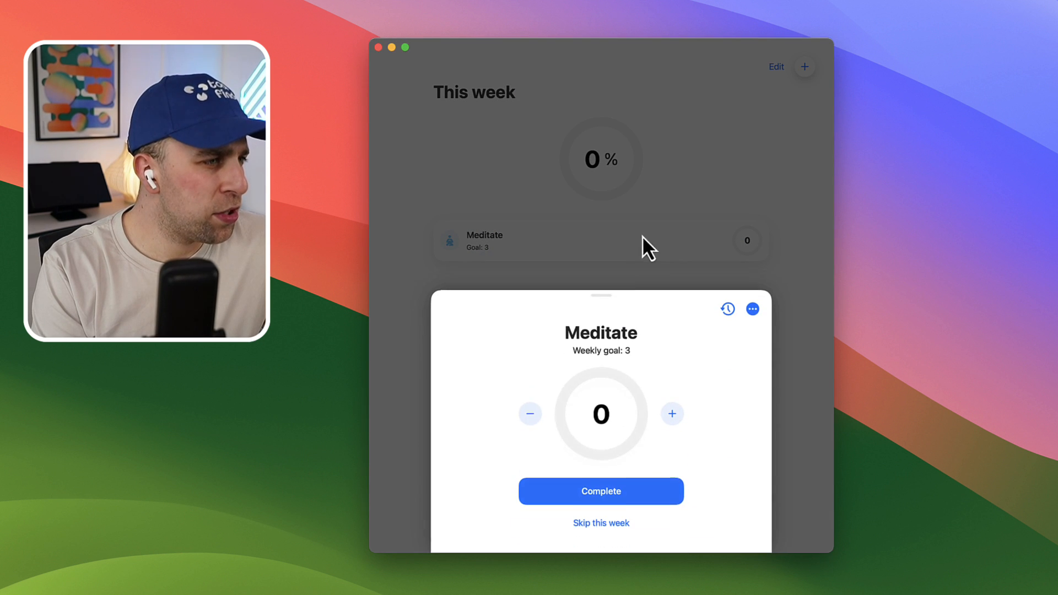
pyautogui.moveTo(609, 300); pyautogui.dragTo(609, 154)
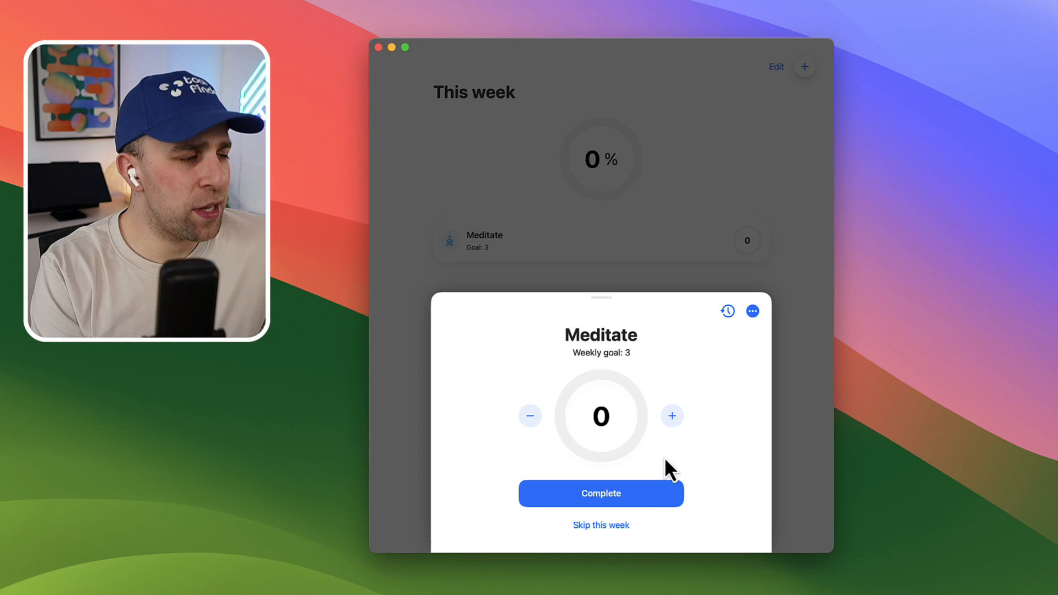
pyautogui.click(642, 493)
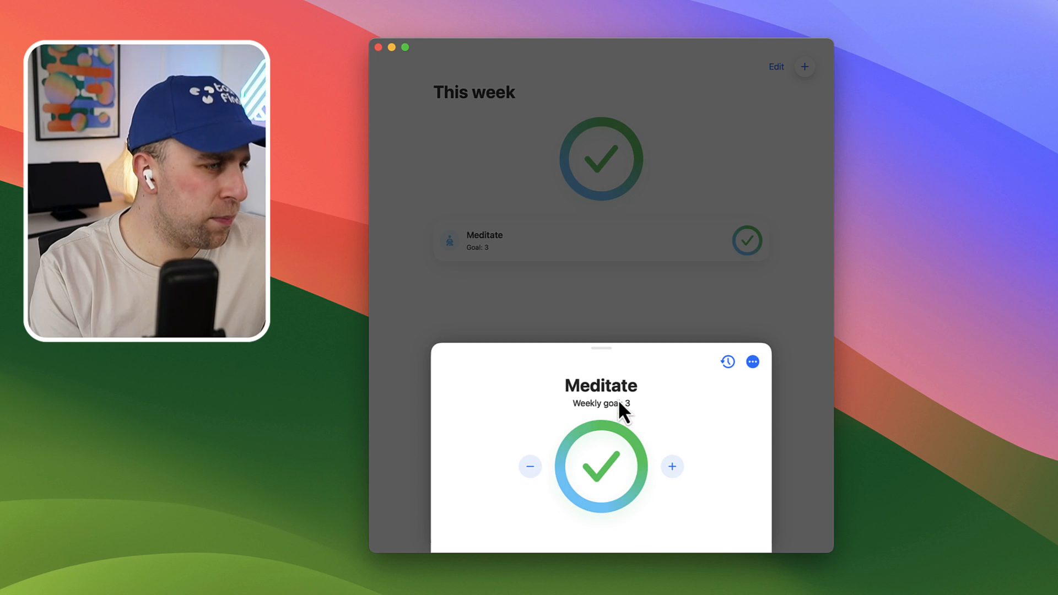
# Attach a note to this week's Meditate entry
pyautogui.click(751, 363)
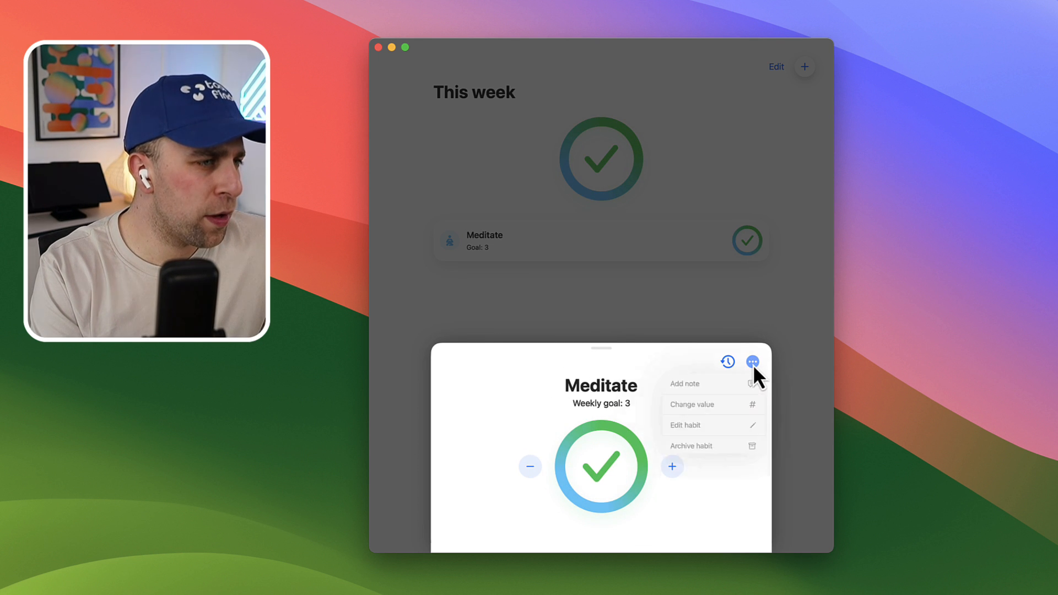
pyautogui.click(724, 386)
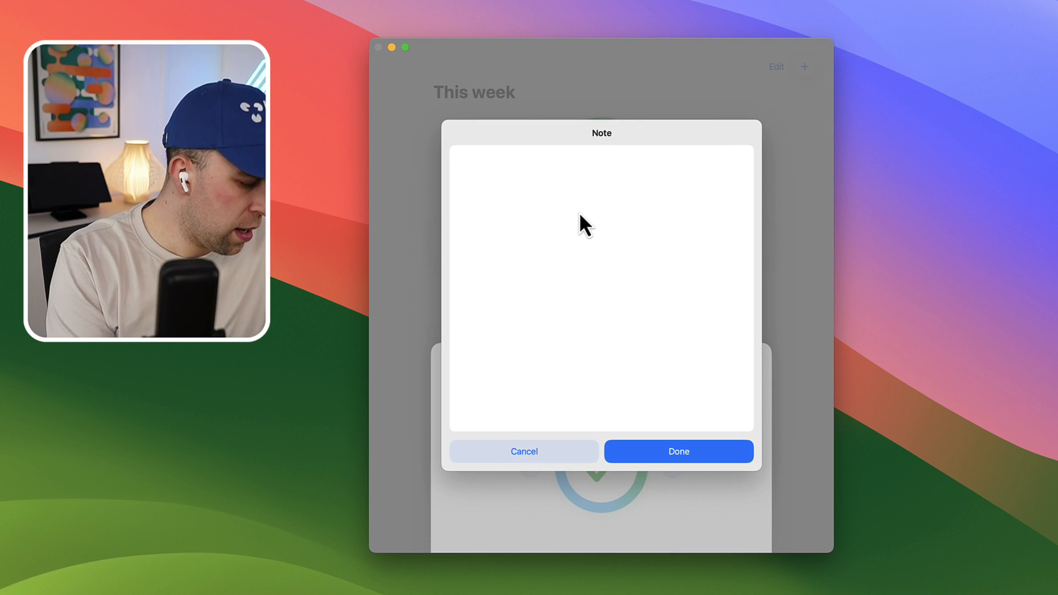
pyautogui.write('This was a good s')
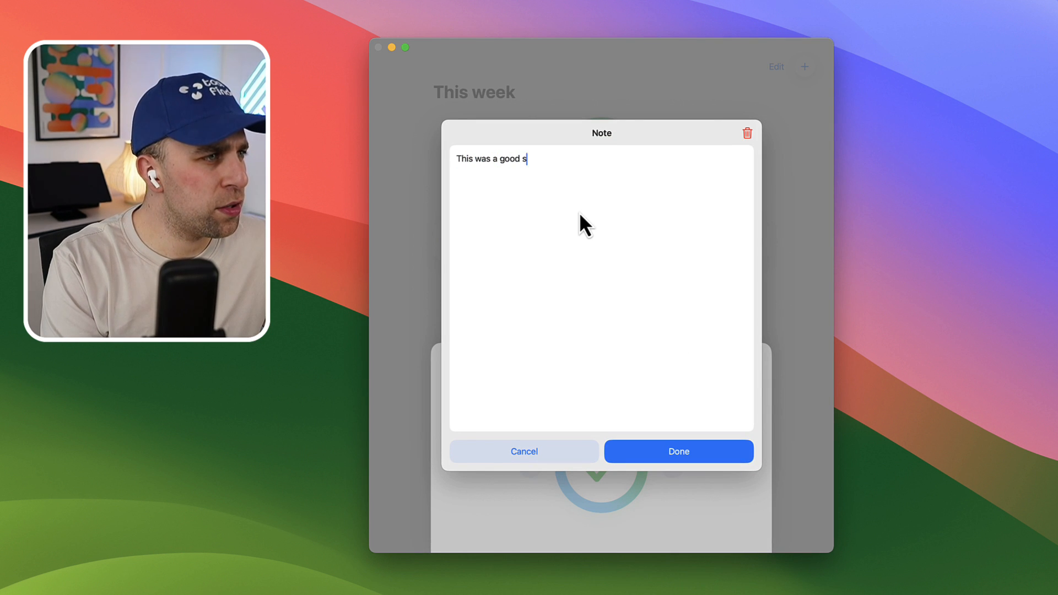
pyautogui.write('ession.')
pyautogui.click(668, 452)
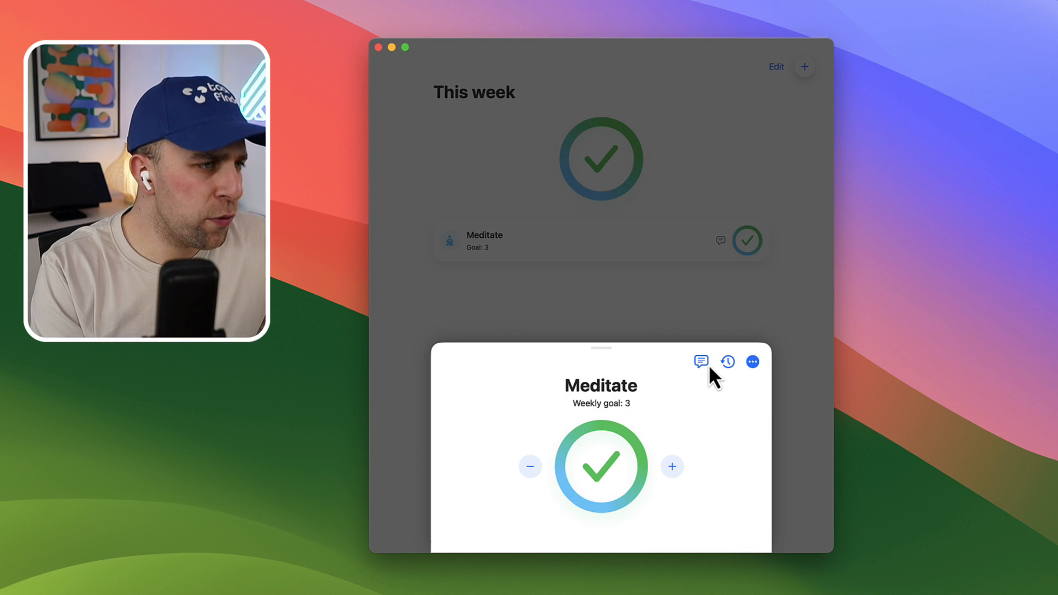
# Check Meditate's streak stats, return home and switch to the History overview
pyautogui.click(729, 361)
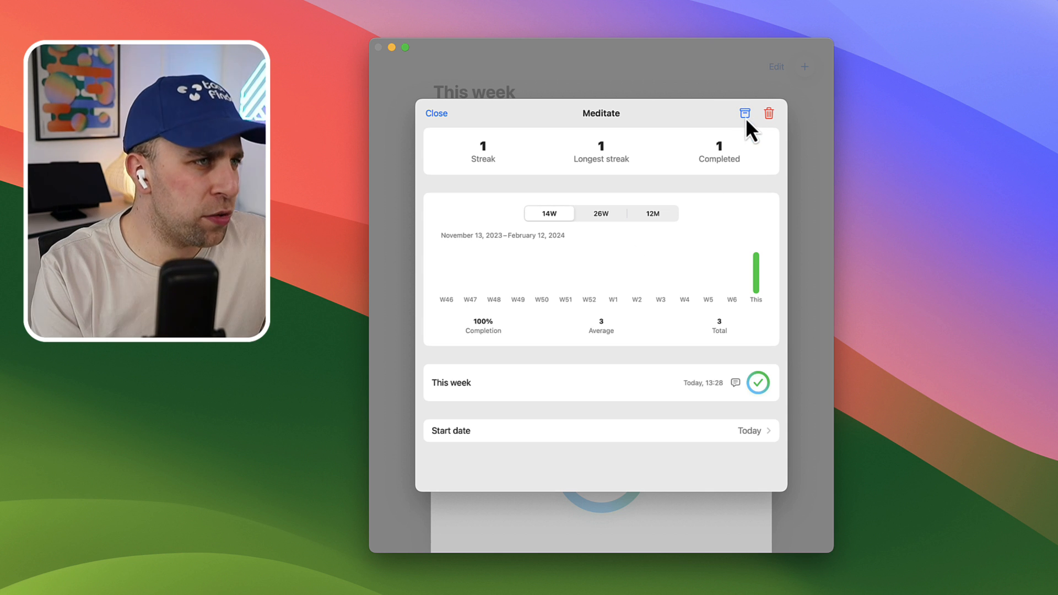
pyautogui.click(436, 113)
pyautogui.click(753, 361)
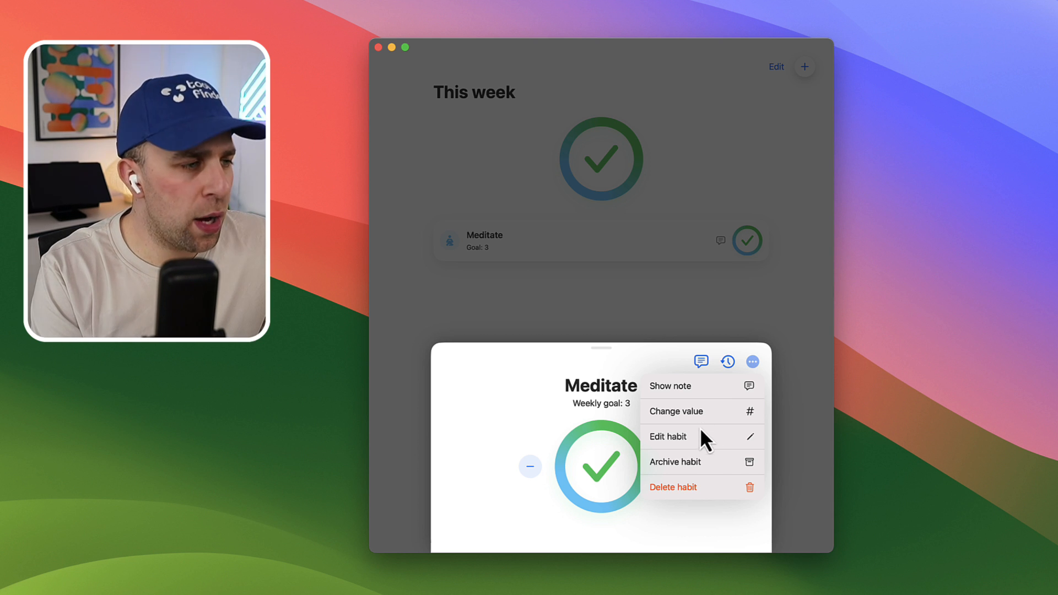
pyautogui.click(793, 287)
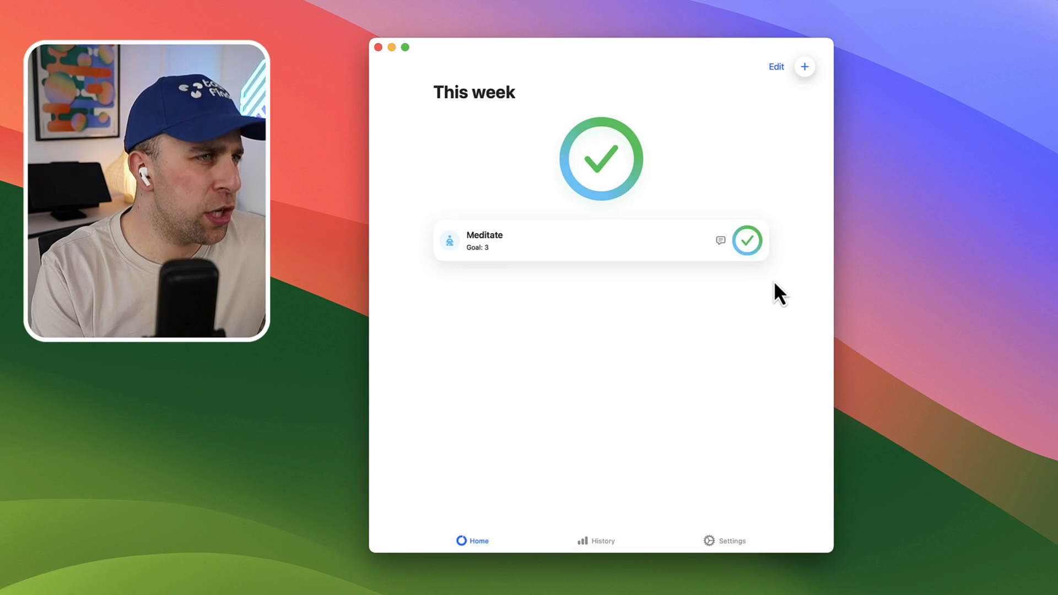
pyautogui.click(605, 537)
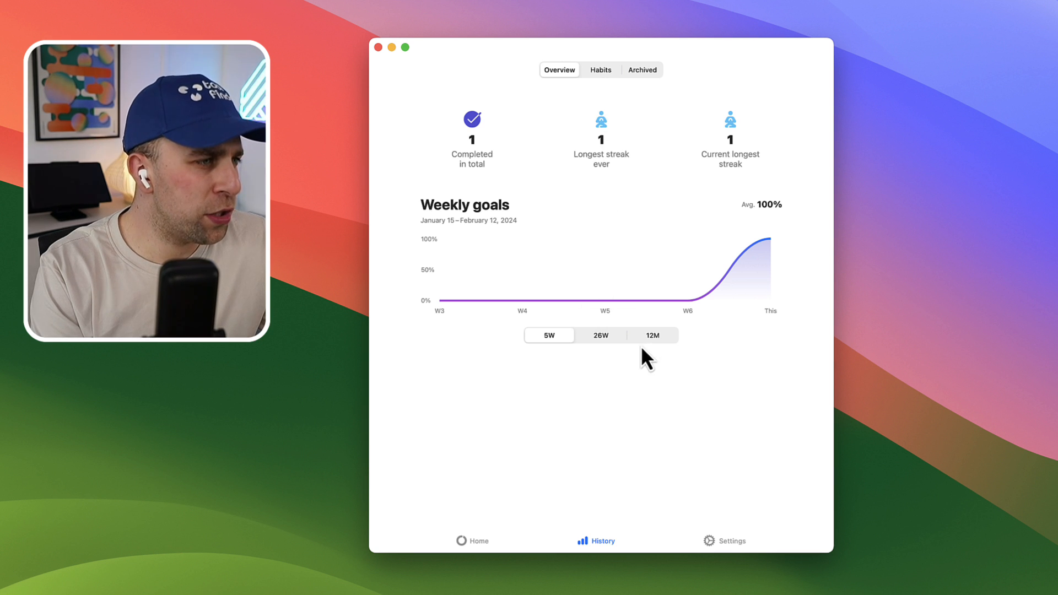
# View the chart at 26 then 5 weeks, and show history per habit
pyautogui.click(601, 334)
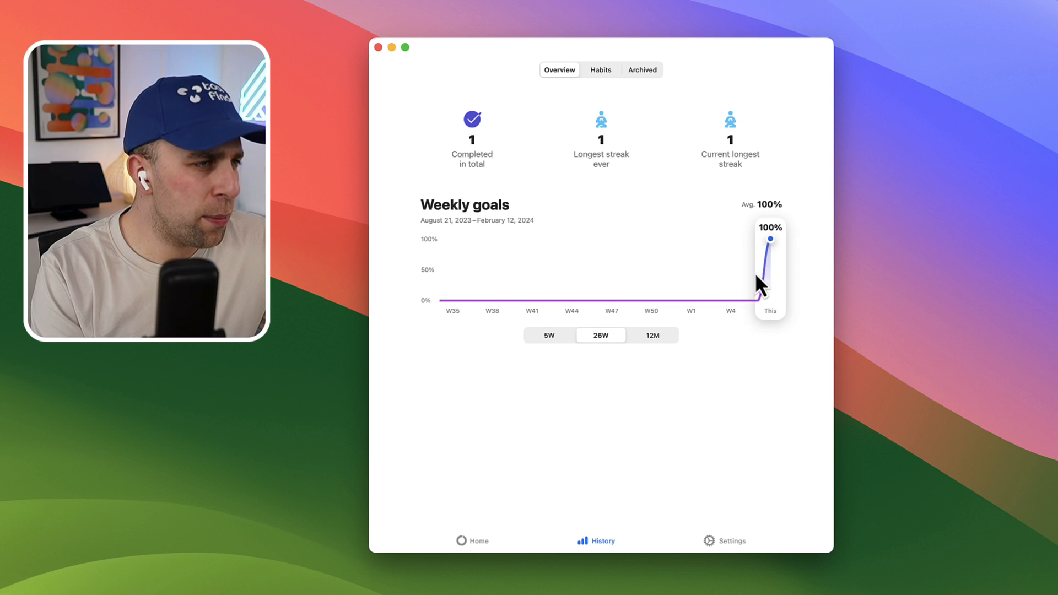
pyautogui.click(548, 334)
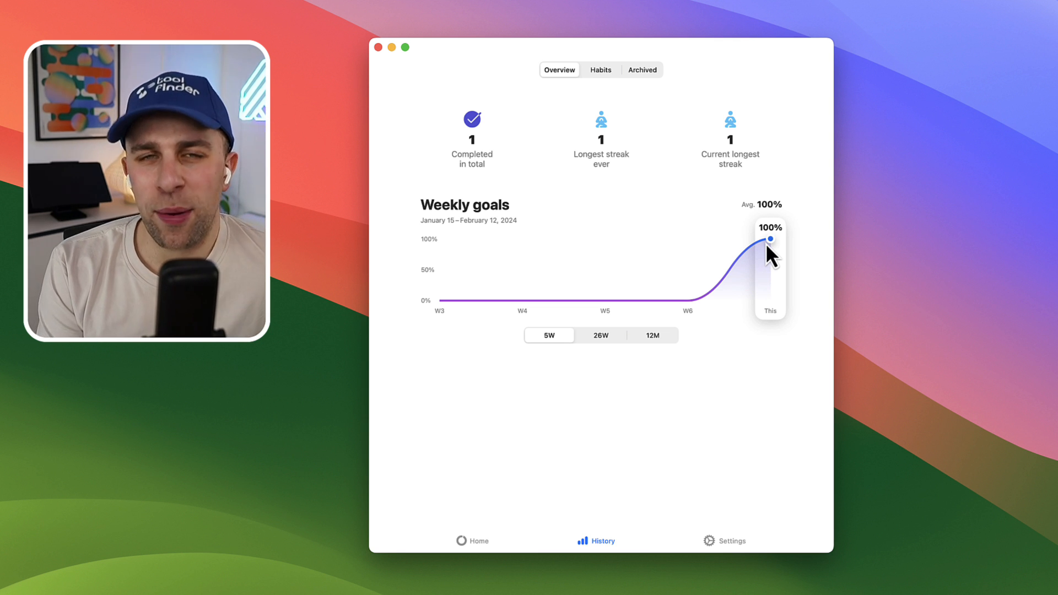
pyautogui.click(601, 69)
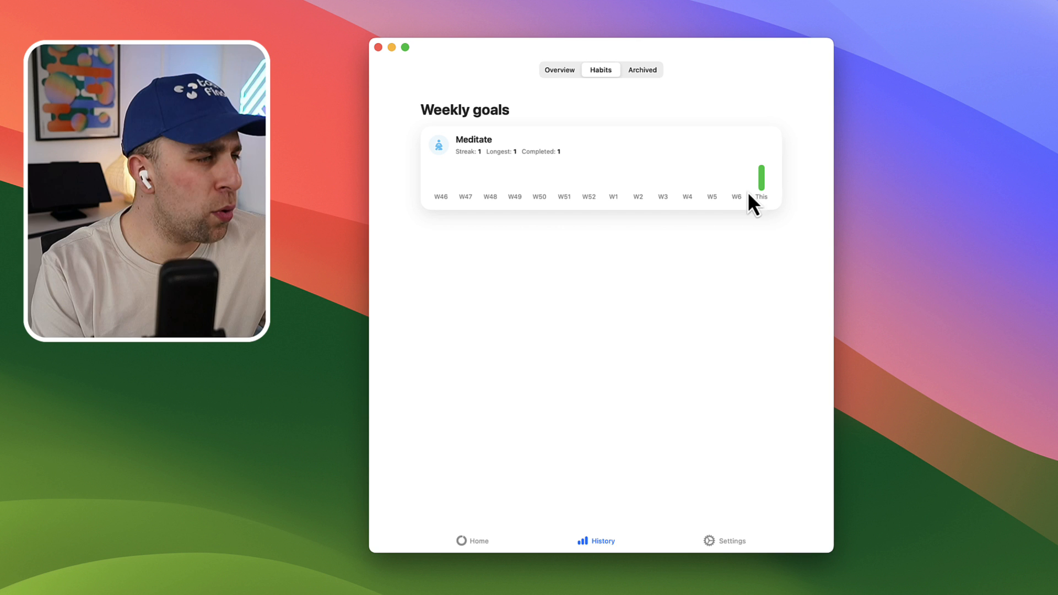
# In Settings, try dark mode appearance and set it back to automatic
pyautogui.click(729, 543)
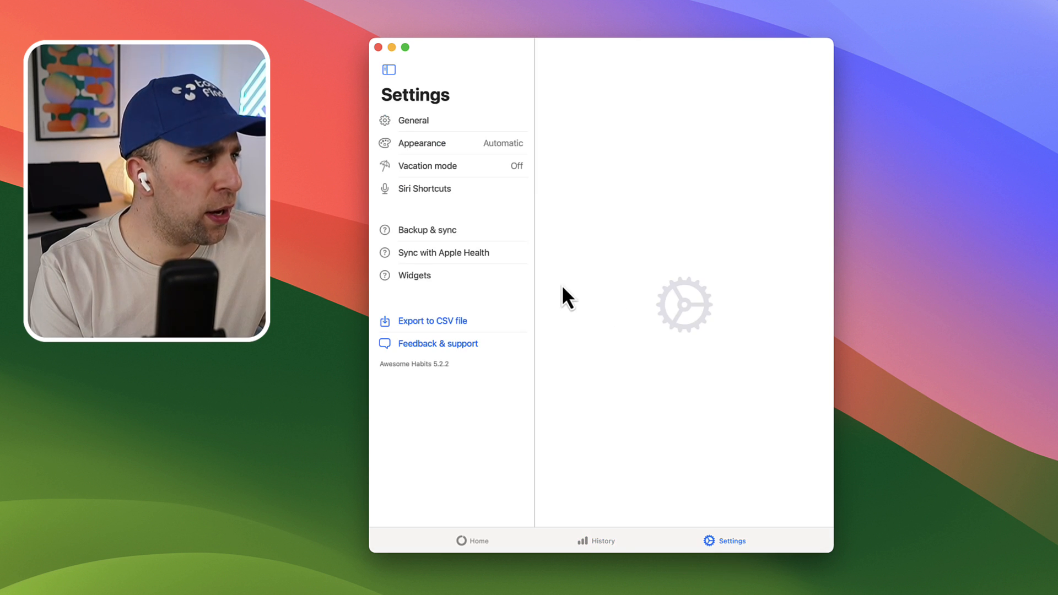
pyautogui.click(488, 142)
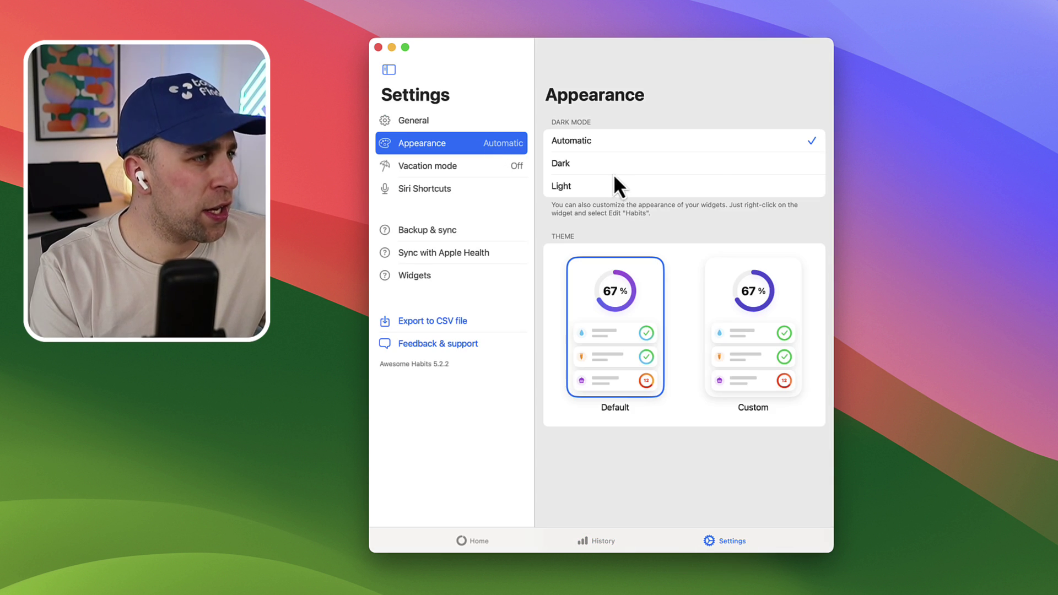
pyautogui.click(645, 165)
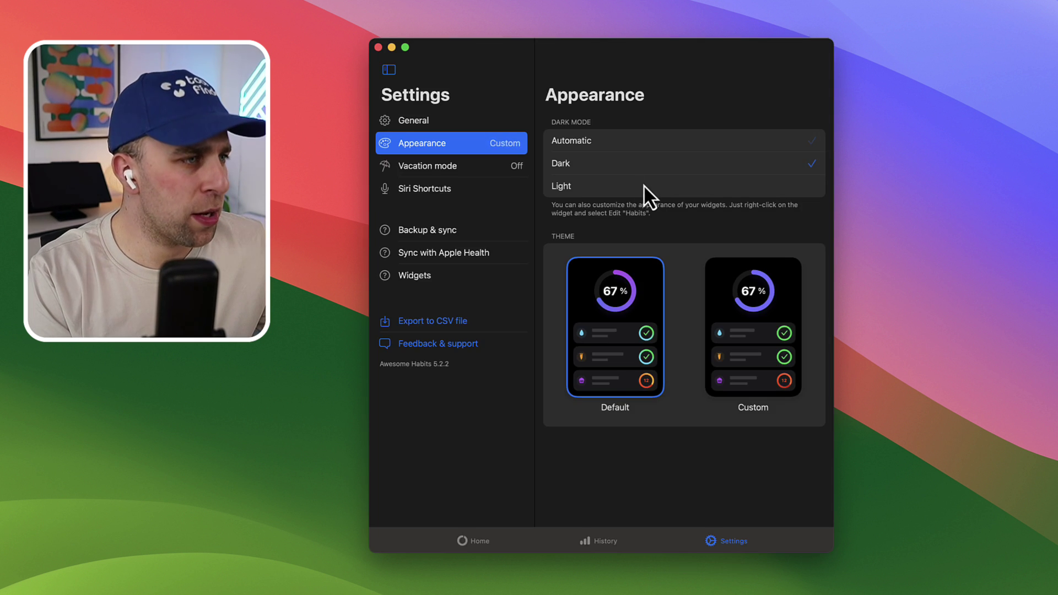
pyautogui.click(619, 140)
# Browse vacation mode and the Apple Health sync information, returning to General settings
pyautogui.click(478, 168)
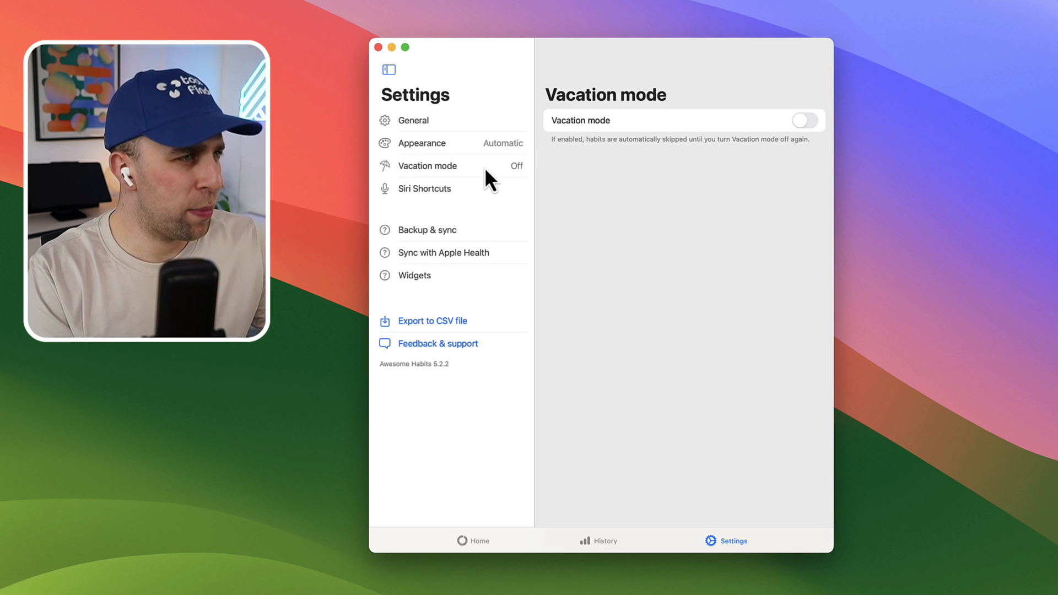
pyautogui.click(464, 256)
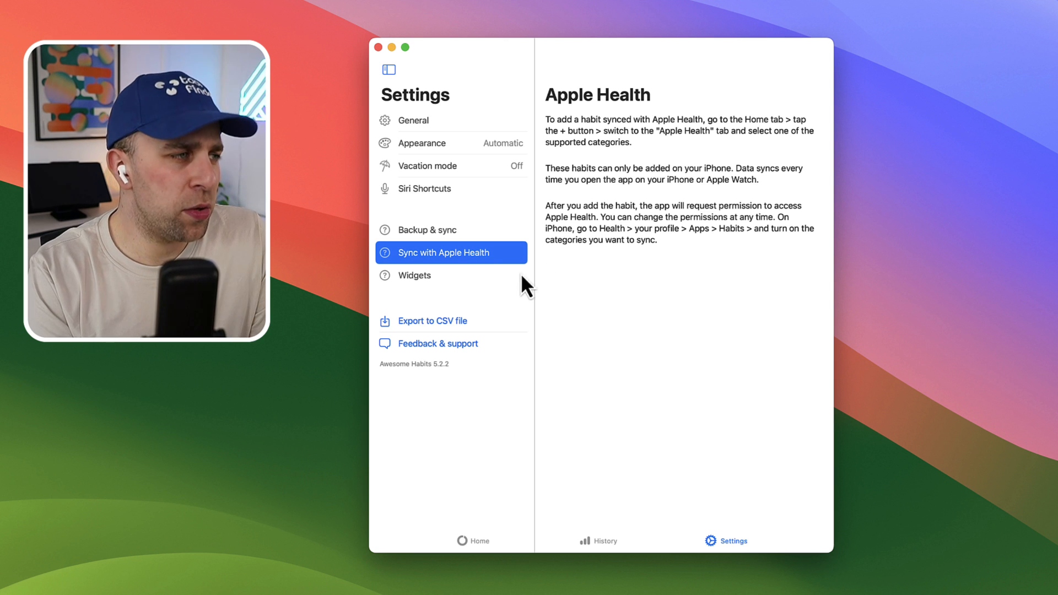
pyautogui.click(451, 124)
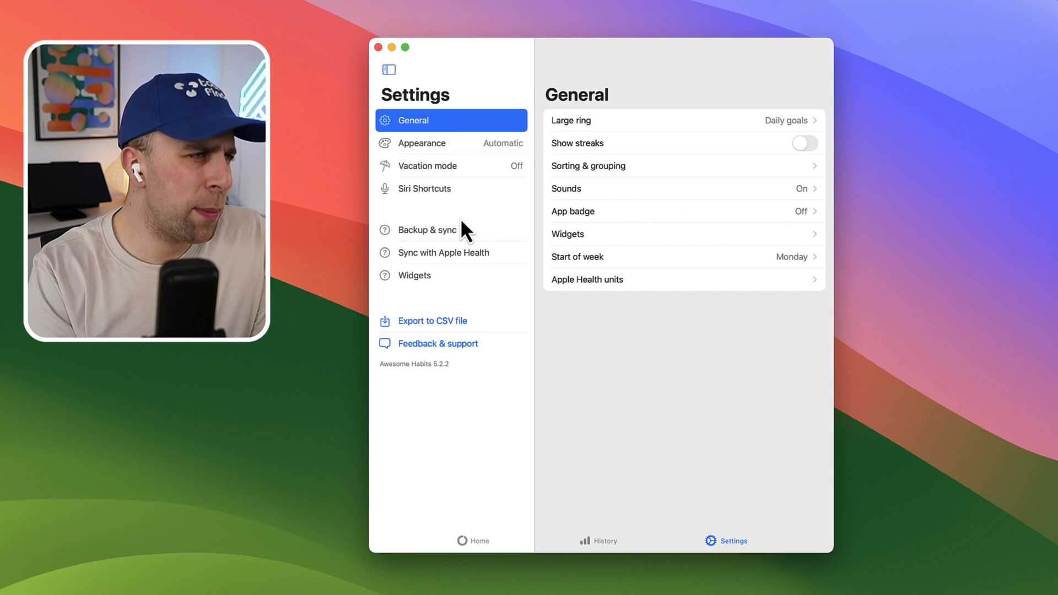
pyautogui.click(441, 251)
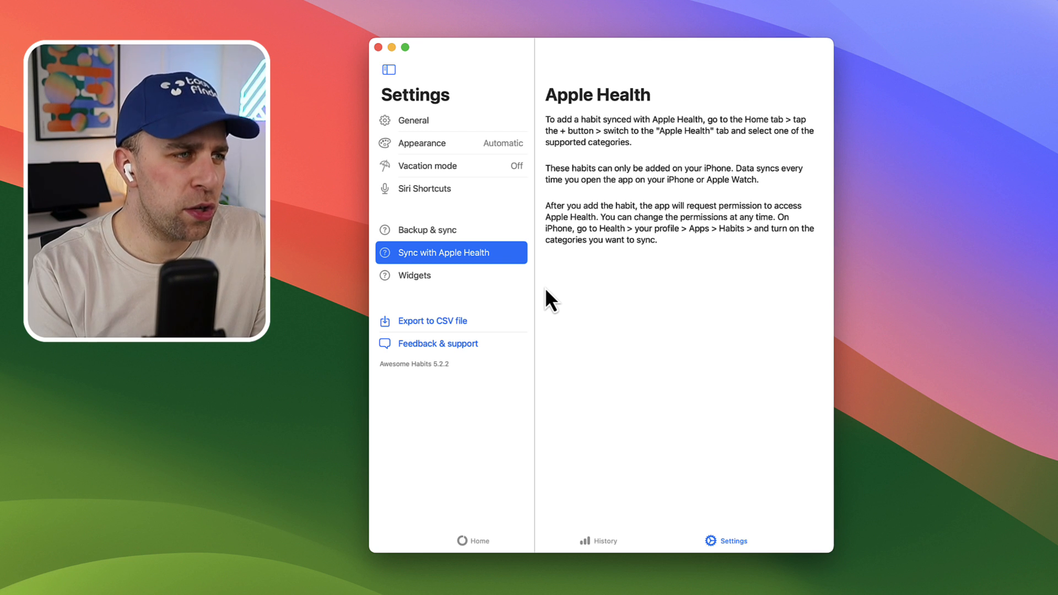
pyautogui.click(496, 121)
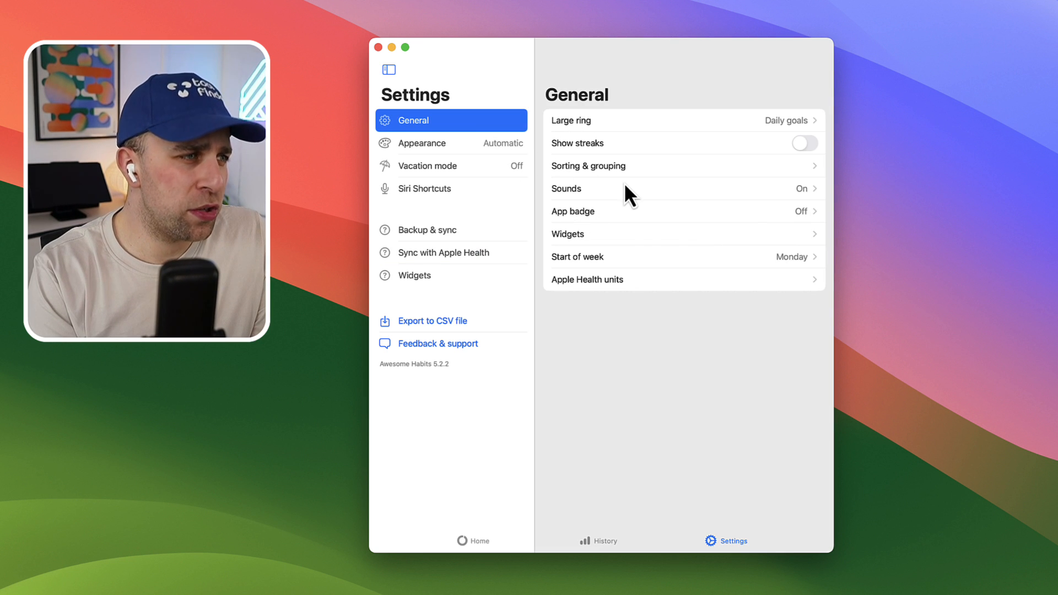
# Check the Large ring option, turn on Show streaks and open the widgets help page
pyautogui.click(776, 125)
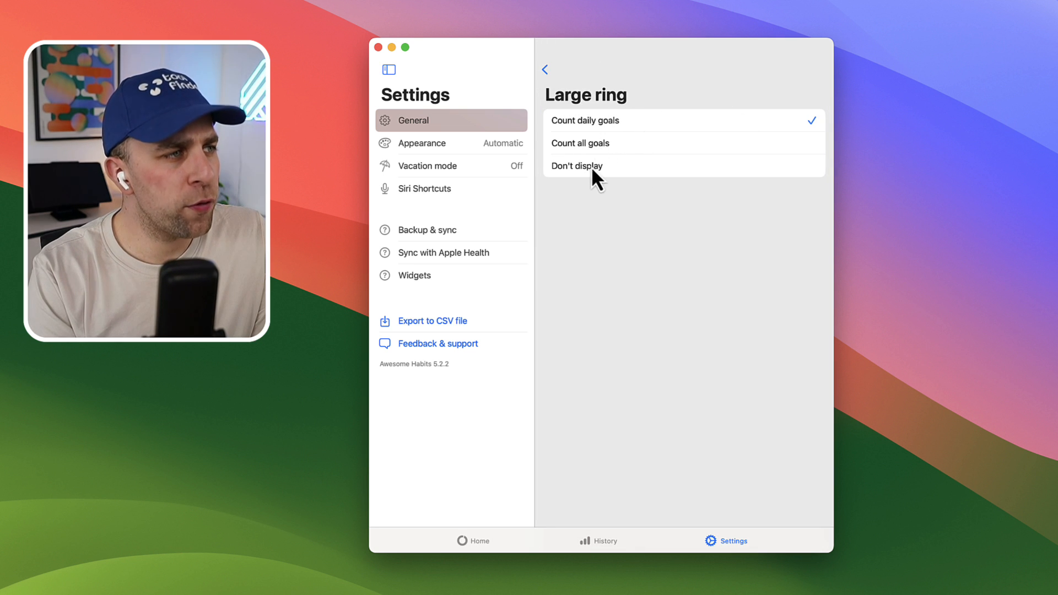
pyautogui.click(544, 70)
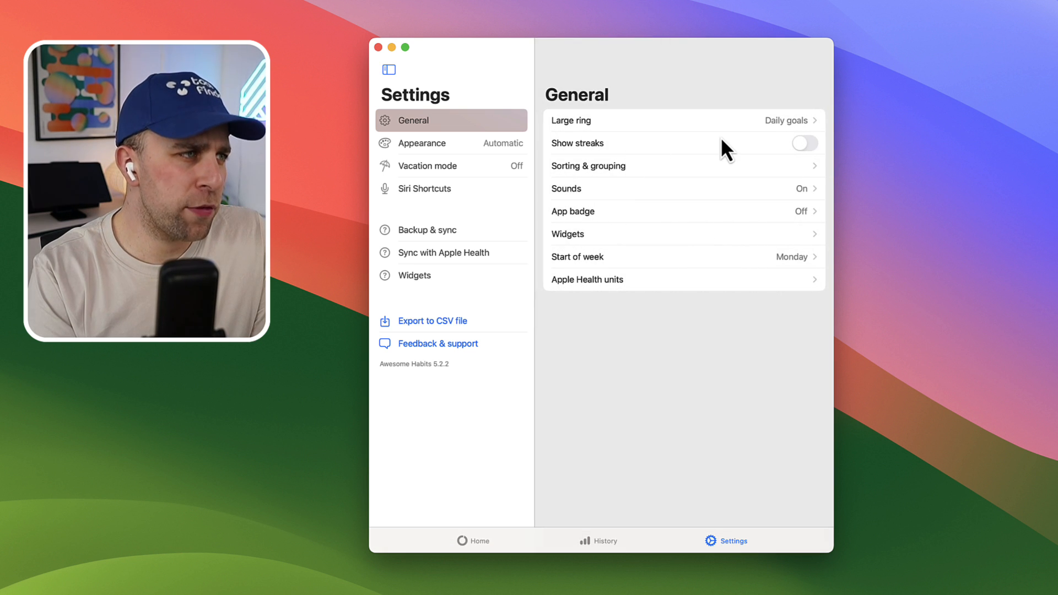
pyautogui.click(806, 143)
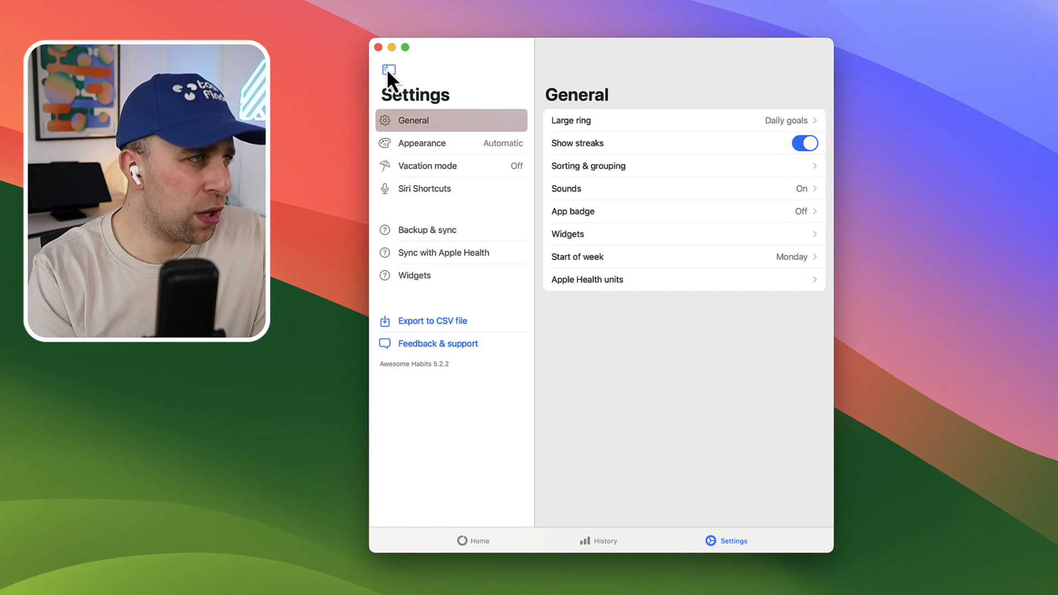
pyautogui.click(419, 274)
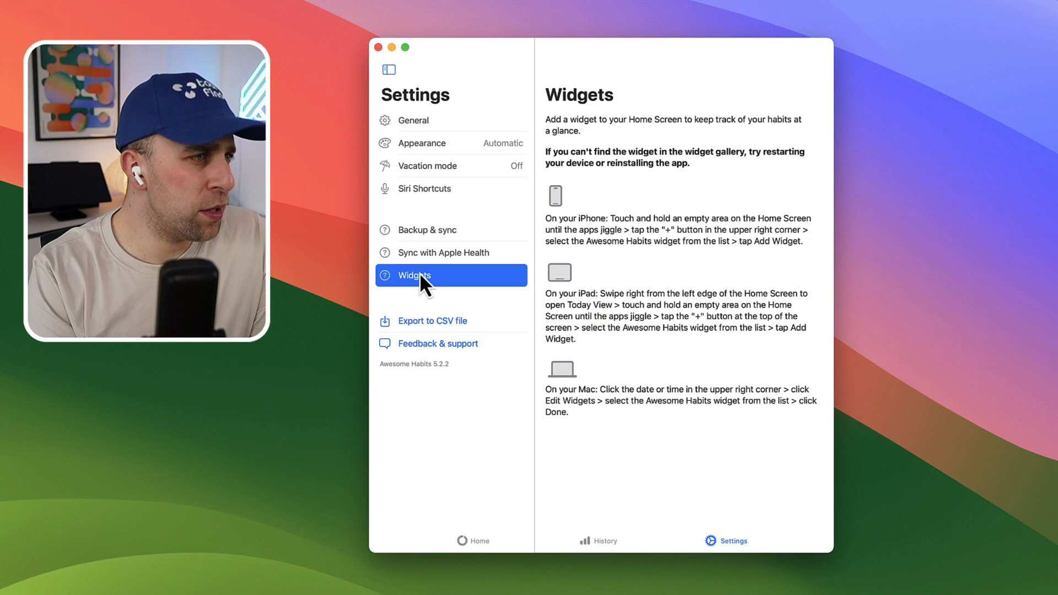
# From Home, raise the Meditate count for this week to 6
pyautogui.click(469, 541)
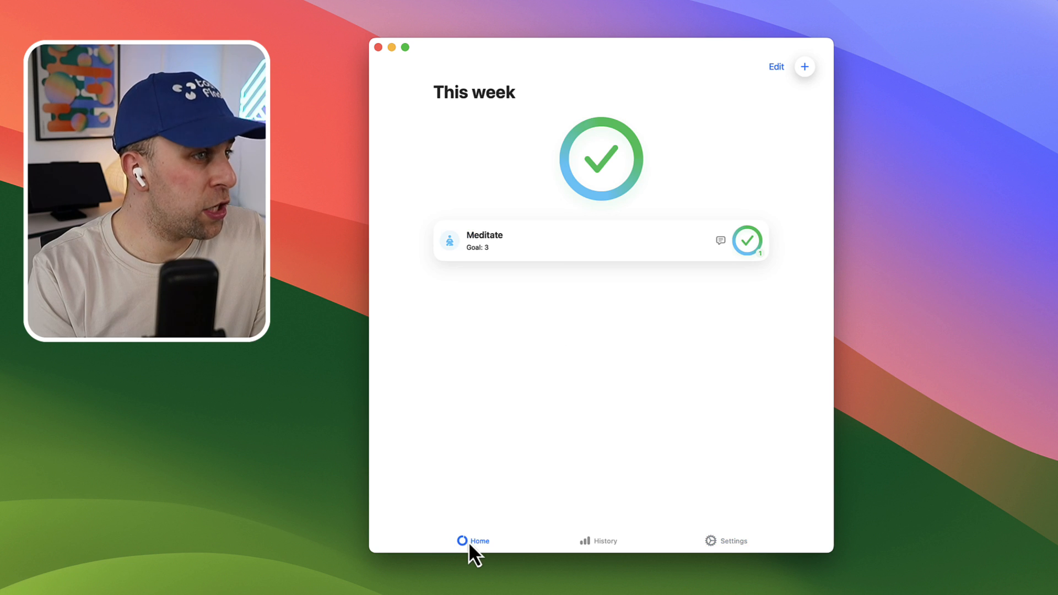
pyautogui.click(664, 236)
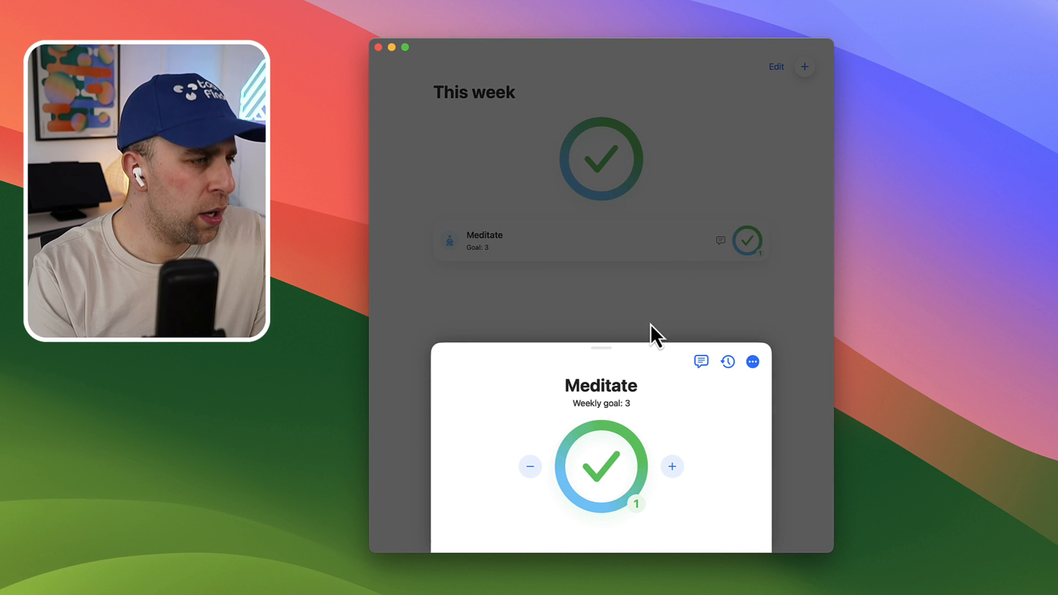
pyautogui.click(672, 467)
pyautogui.click(672, 466)
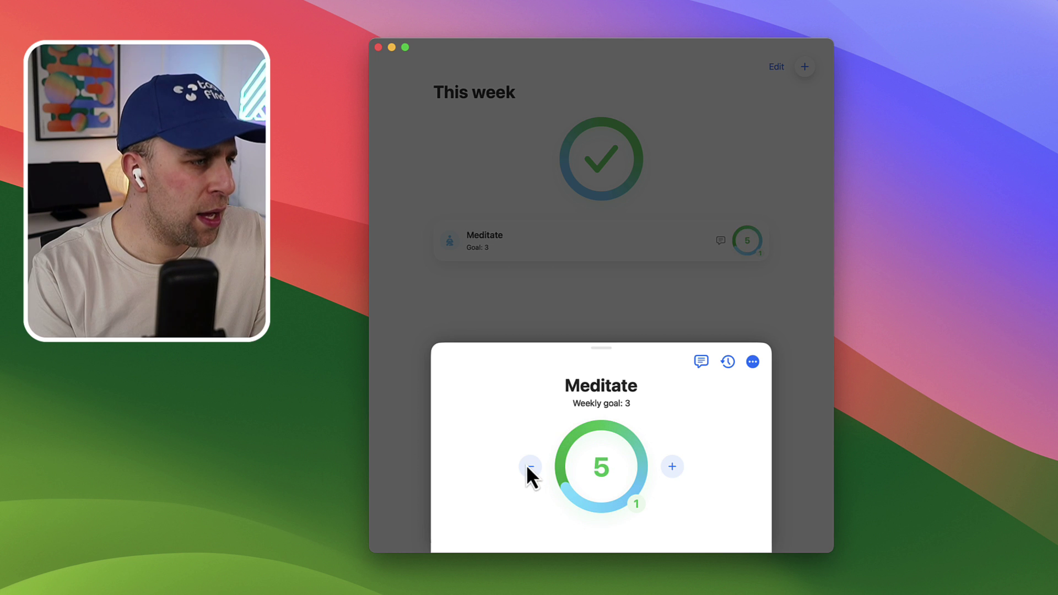
pyautogui.click(622, 240)
pyautogui.click(620, 249)
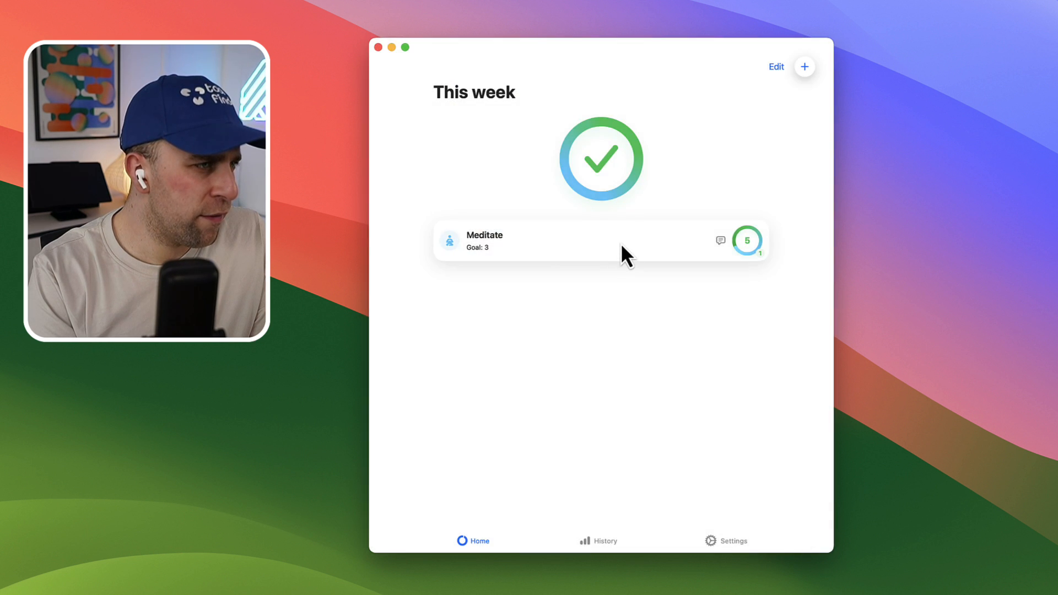
pyautogui.click(621, 242)
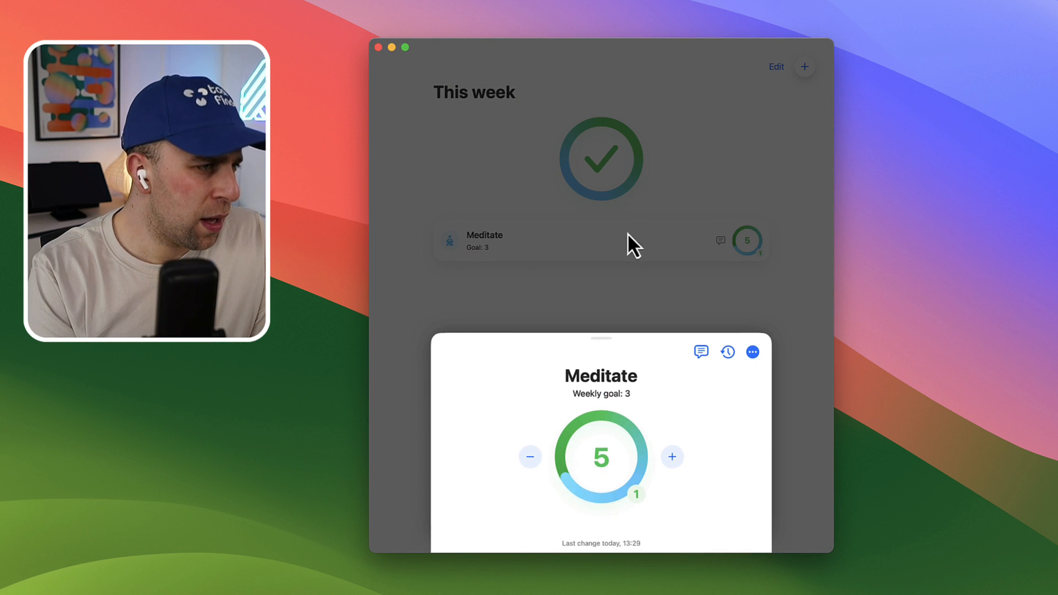
pyautogui.click(637, 505)
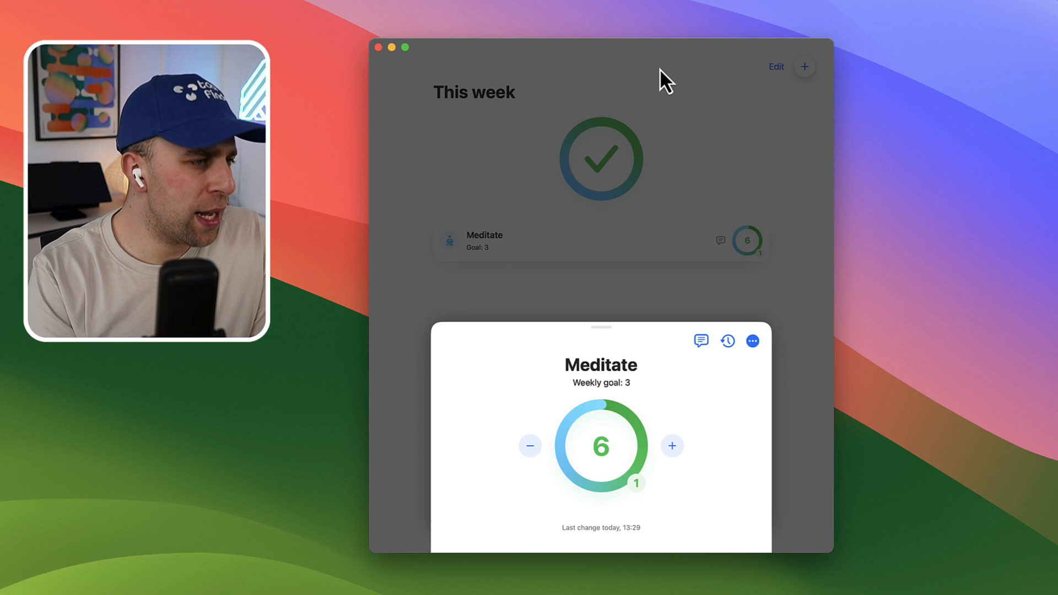
# Review Meditate's streak statistics and dismiss its detail sheet
pyautogui.click(727, 361)
pyautogui.moveTo(755, 273)
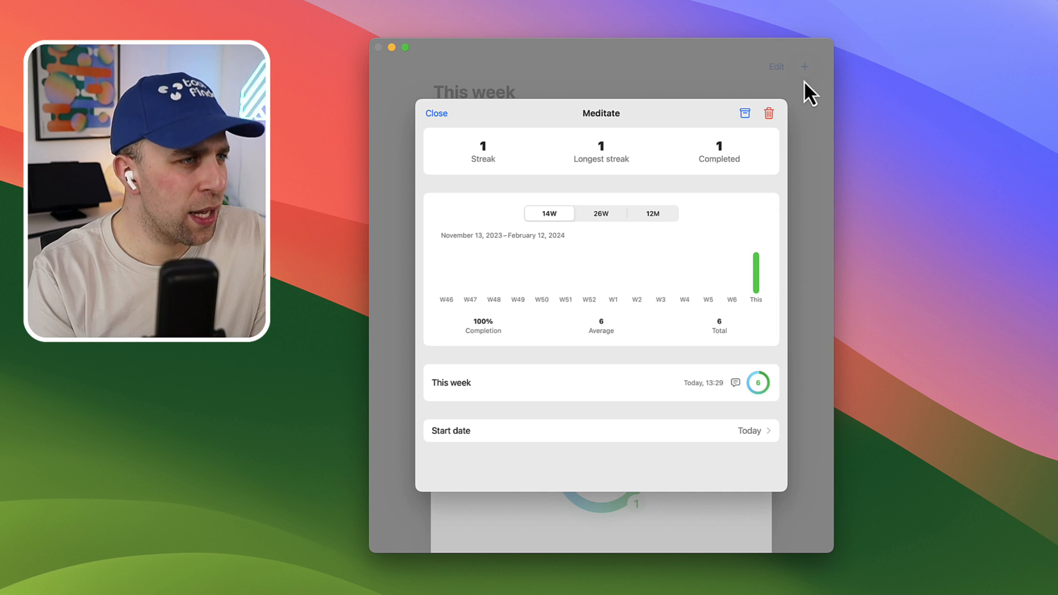
pyautogui.click(439, 114)
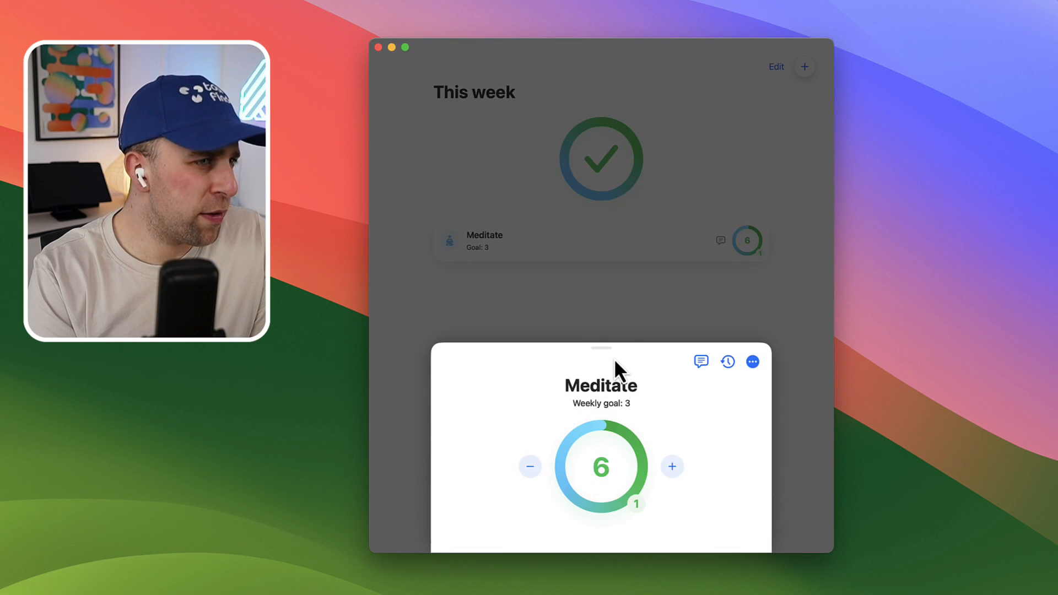
pyautogui.click(622, 304)
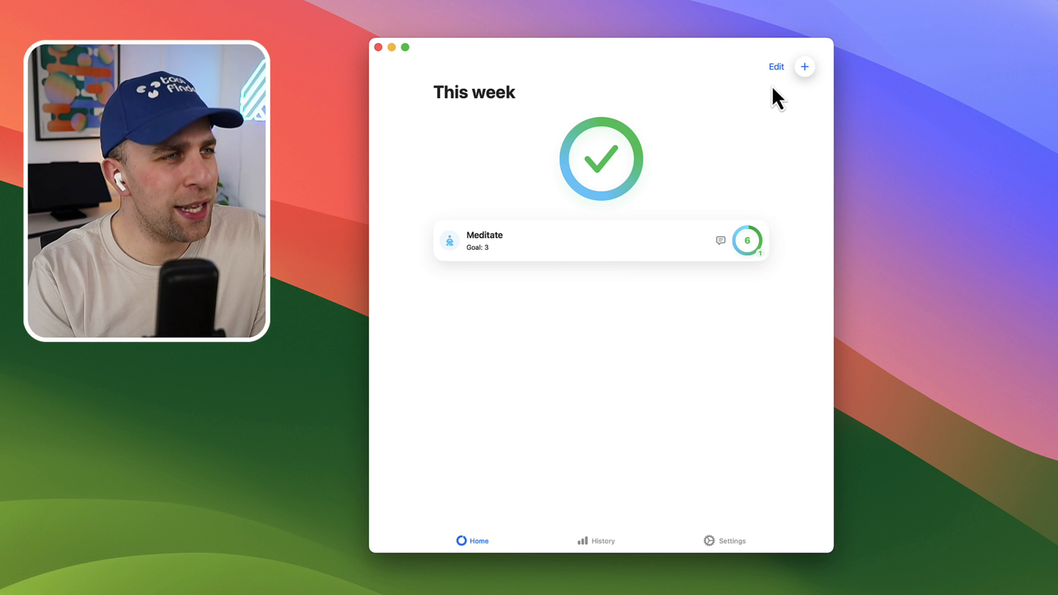
# Add a monthly No screen day habit, mark it done and view day 5's week
pyautogui.click(803, 66)
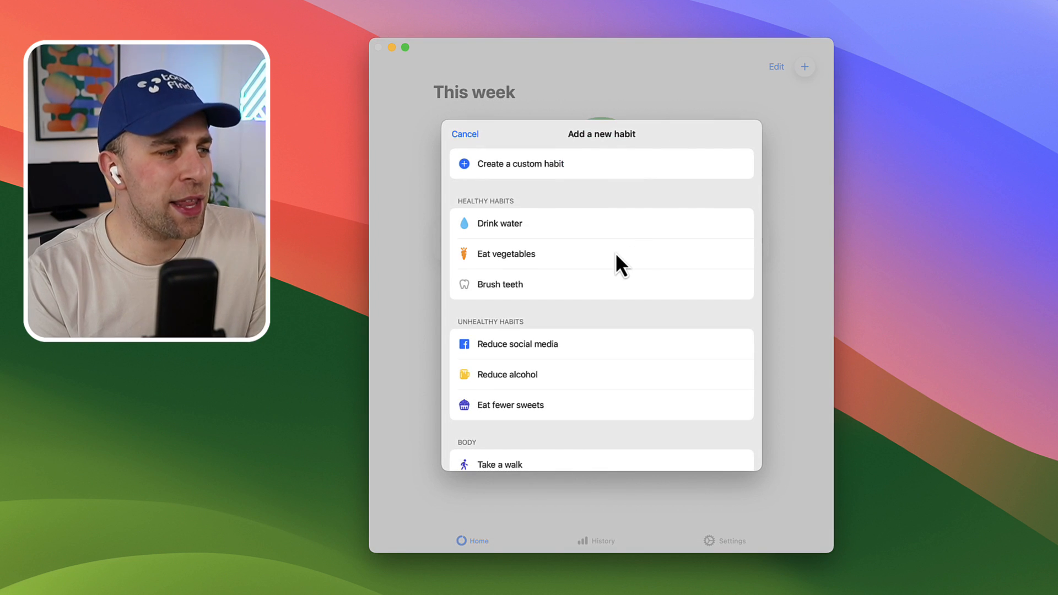
pyautogui.scroll(-5, 614, 252)
pyautogui.scroll(-5, 615, 252)
pyautogui.scroll(-5, 615, 253)
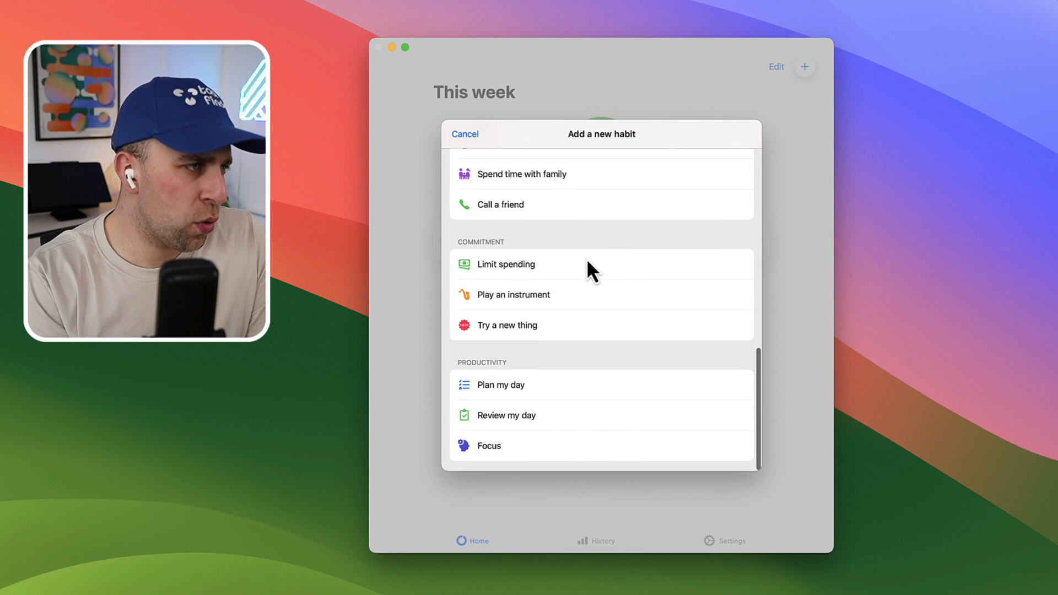
pyautogui.scroll(5, 572, 294)
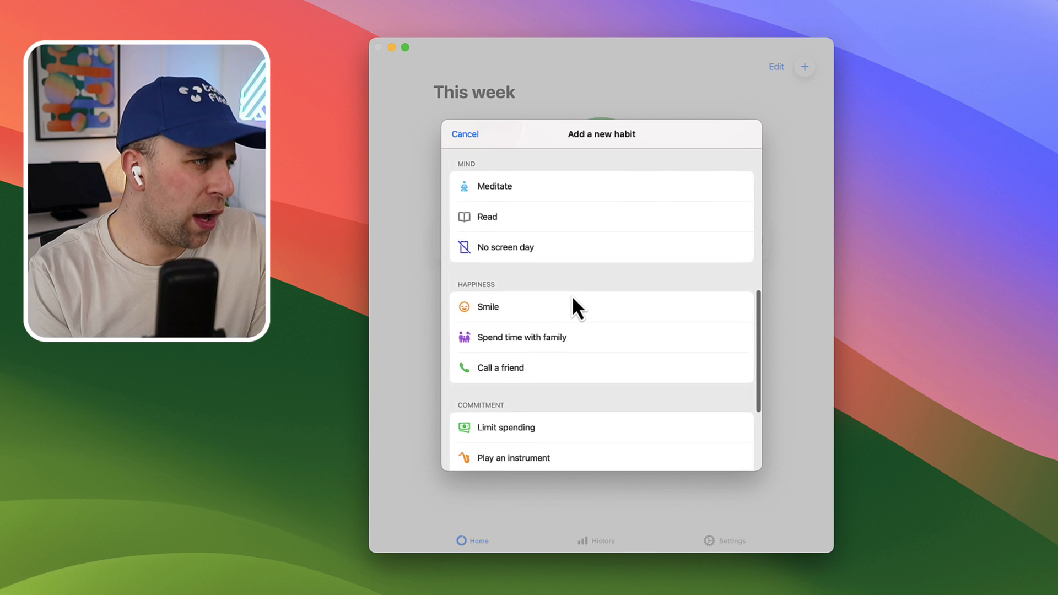
pyautogui.scroll(3, 571, 295)
pyautogui.click(522, 386)
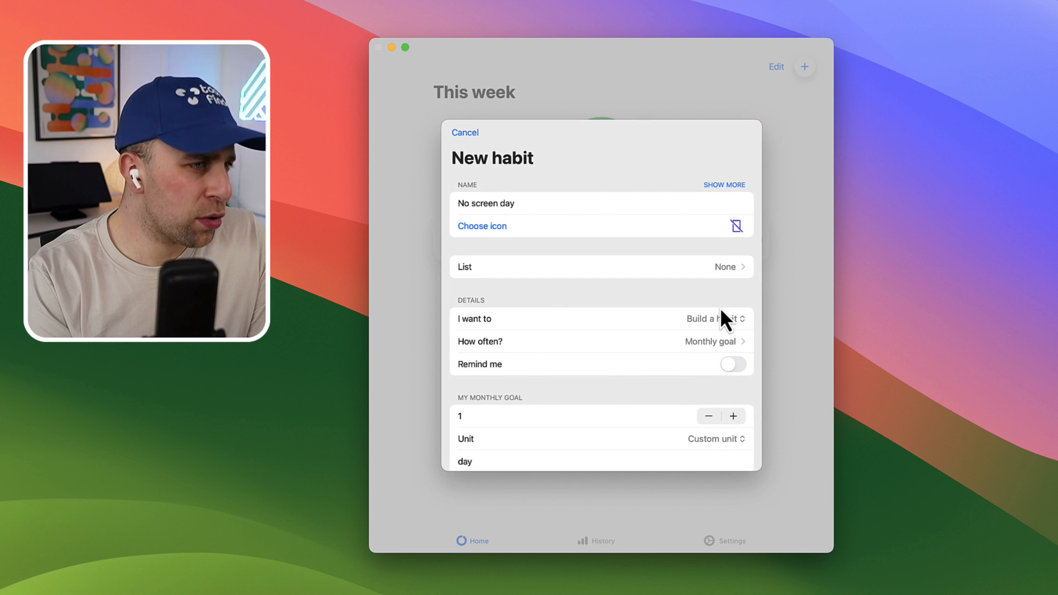
pyautogui.scroll(-3, 682, 292)
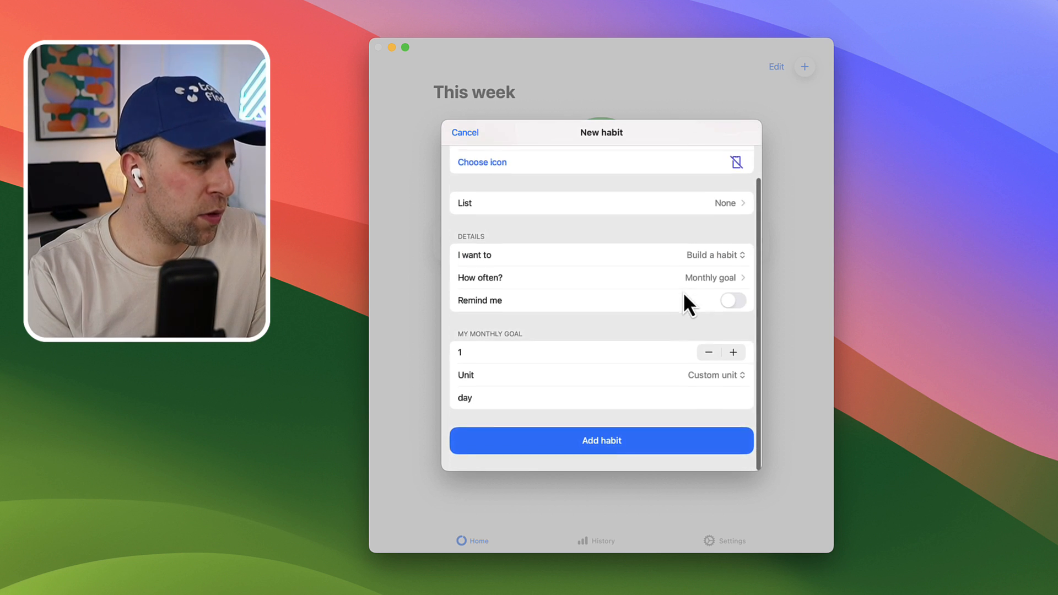
pyautogui.click(629, 456)
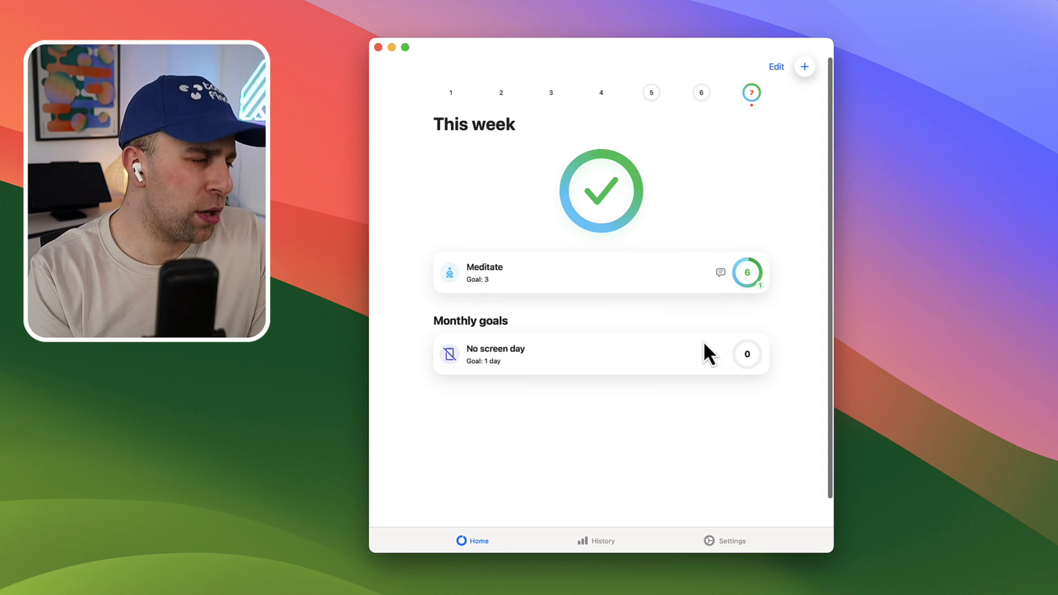
pyautogui.click(747, 353)
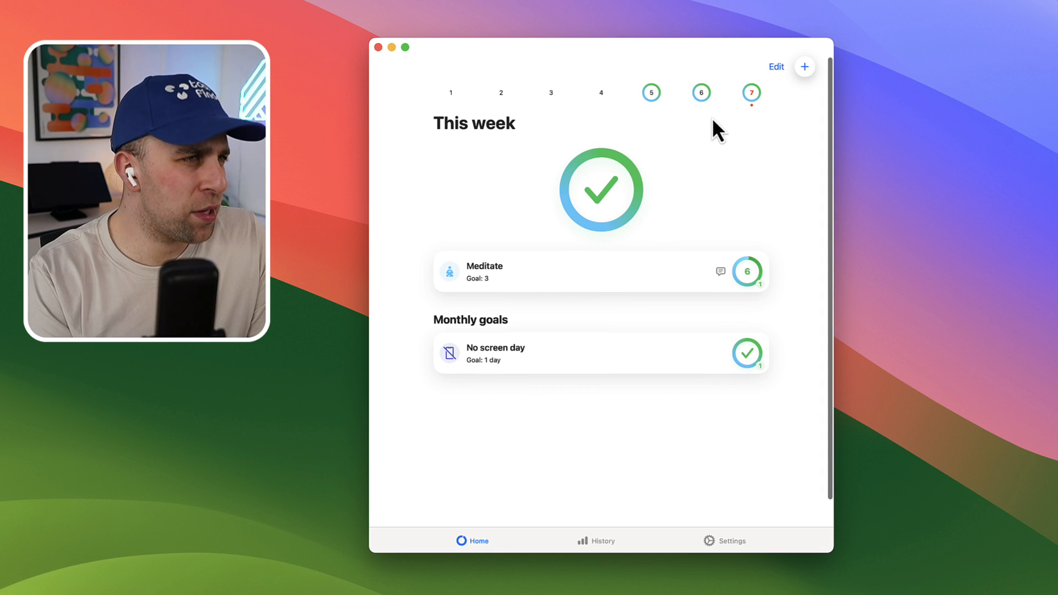
pyautogui.click(652, 92)
# Return to this week's progress, glance at the add-habit list and cancel
pyautogui.click(701, 94)
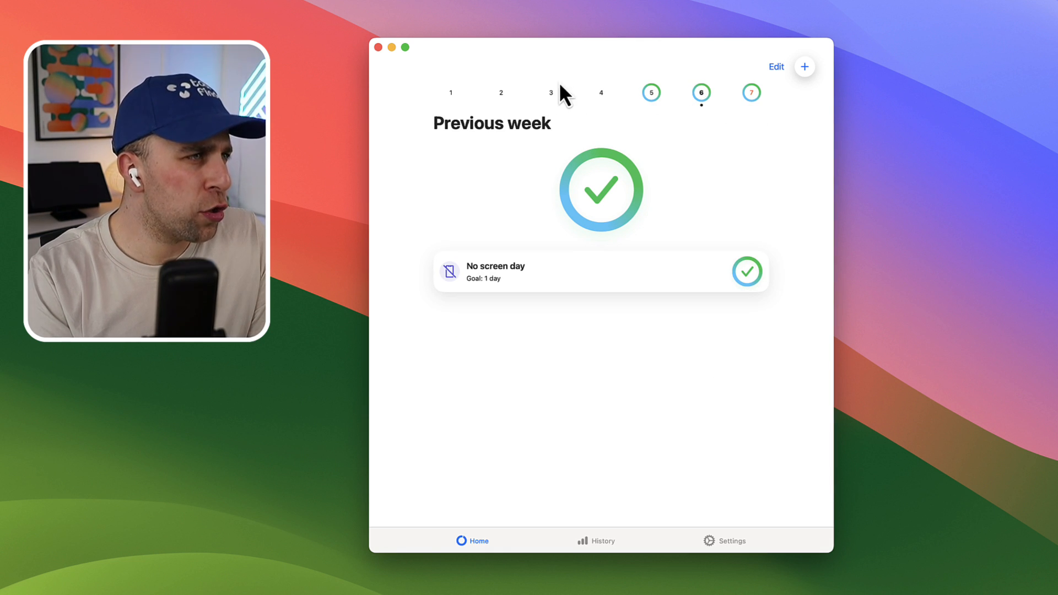
pyautogui.click(746, 96)
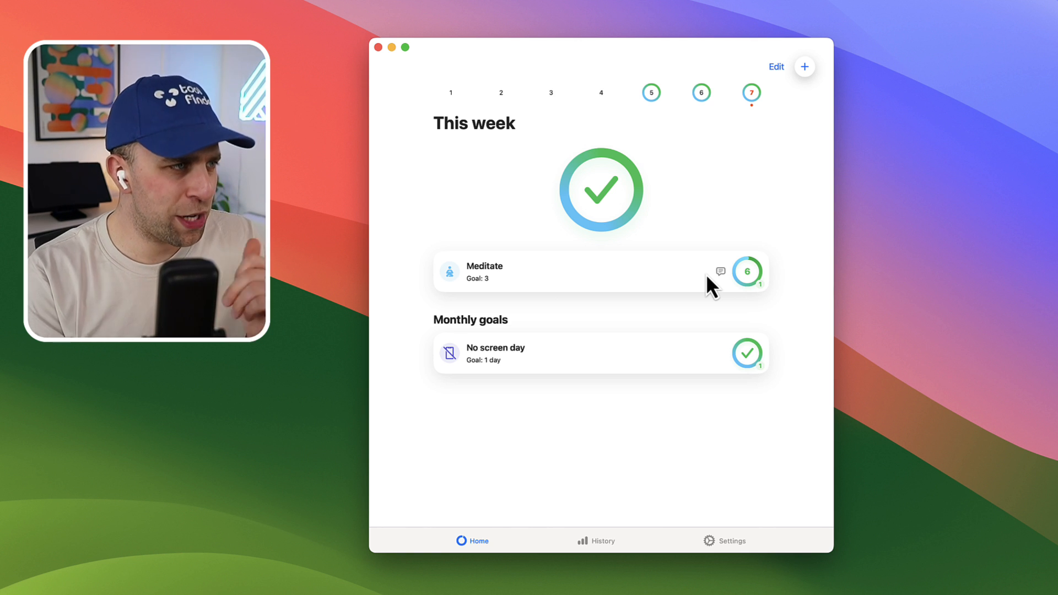
pyautogui.click(802, 65)
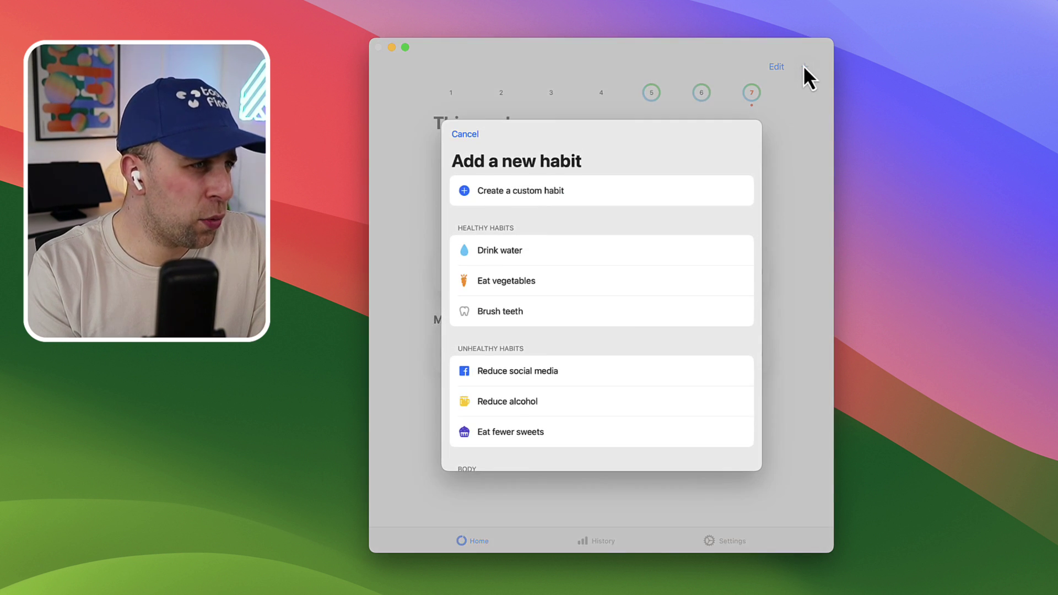
pyautogui.click(472, 136)
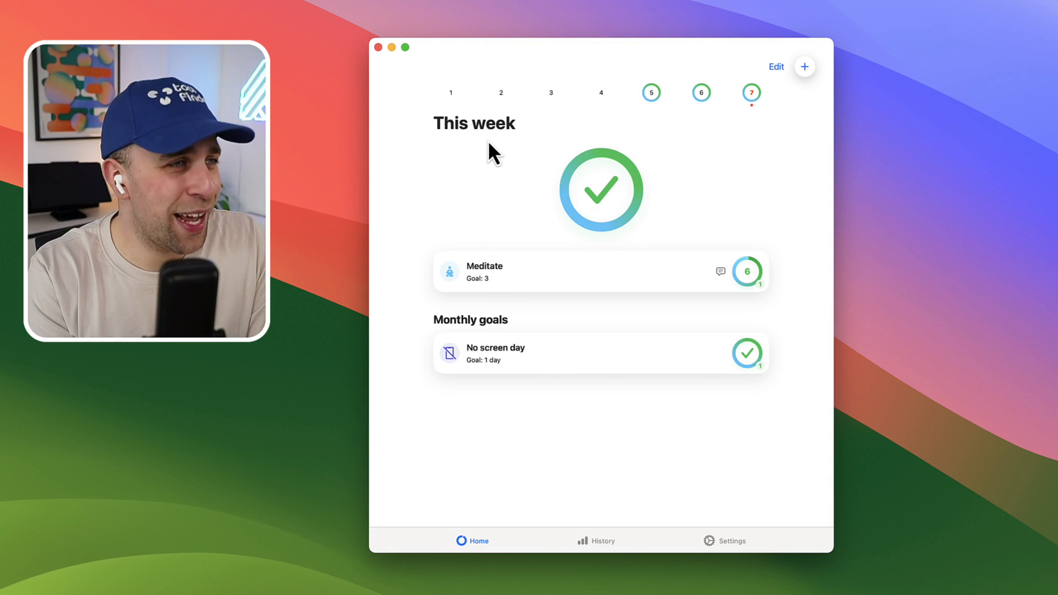